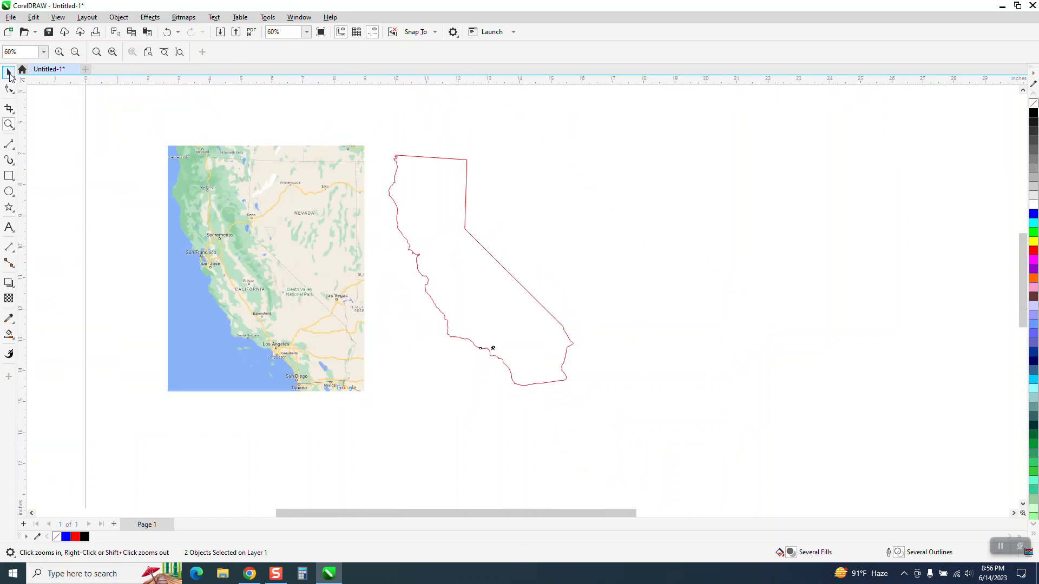
# - Move the California map image to the opposite side of the red state outline, just right of it
pyautogui.click(9, 73)
pyautogui.moveTo(343, 225); pyautogui.dragTo(762, 223)
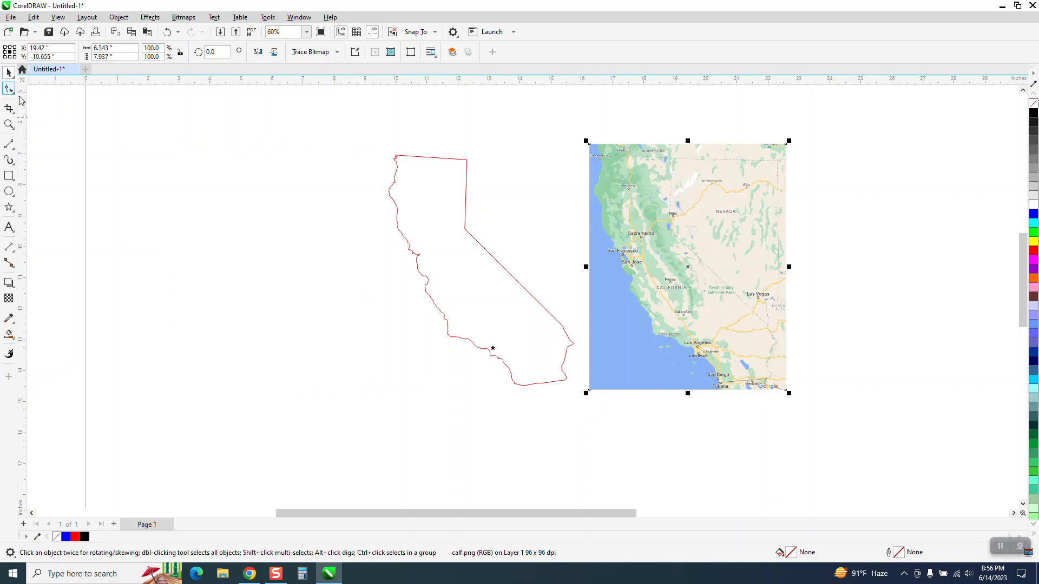
pyautogui.click(5, 125)
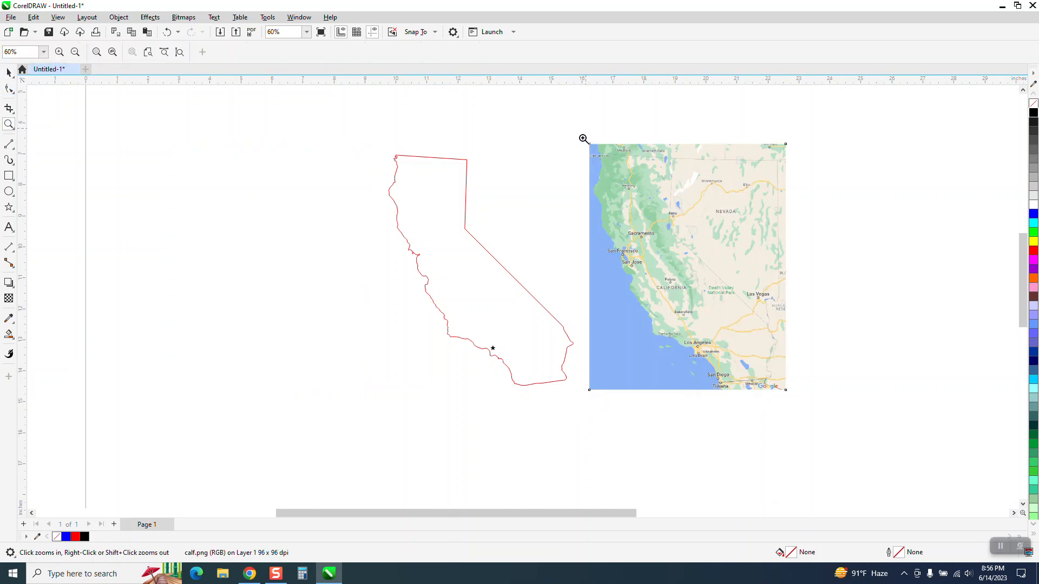
pyautogui.moveTo(582, 138); pyautogui.dragTo(850, 425)
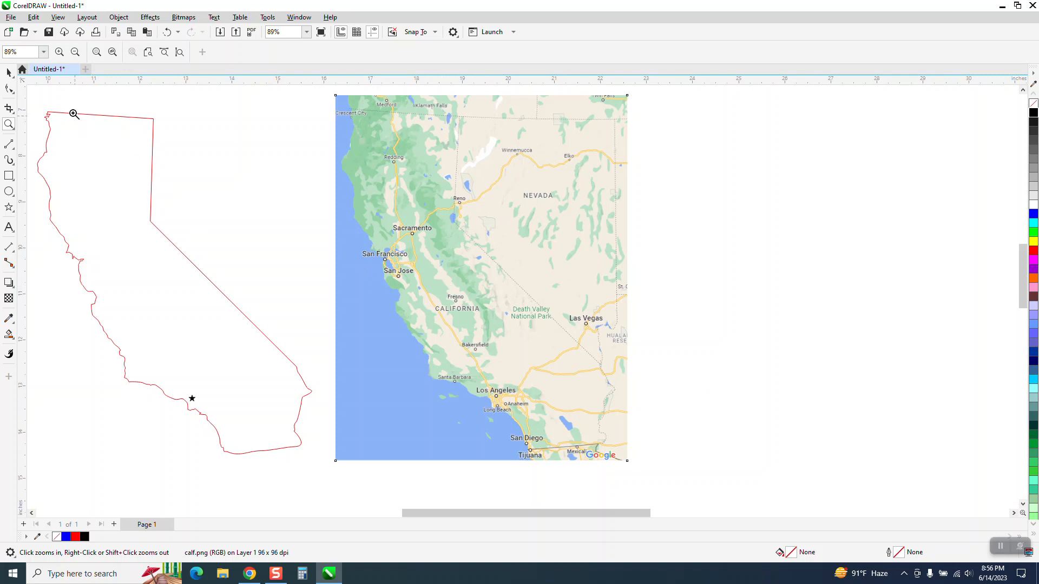
pyautogui.click(9, 72)
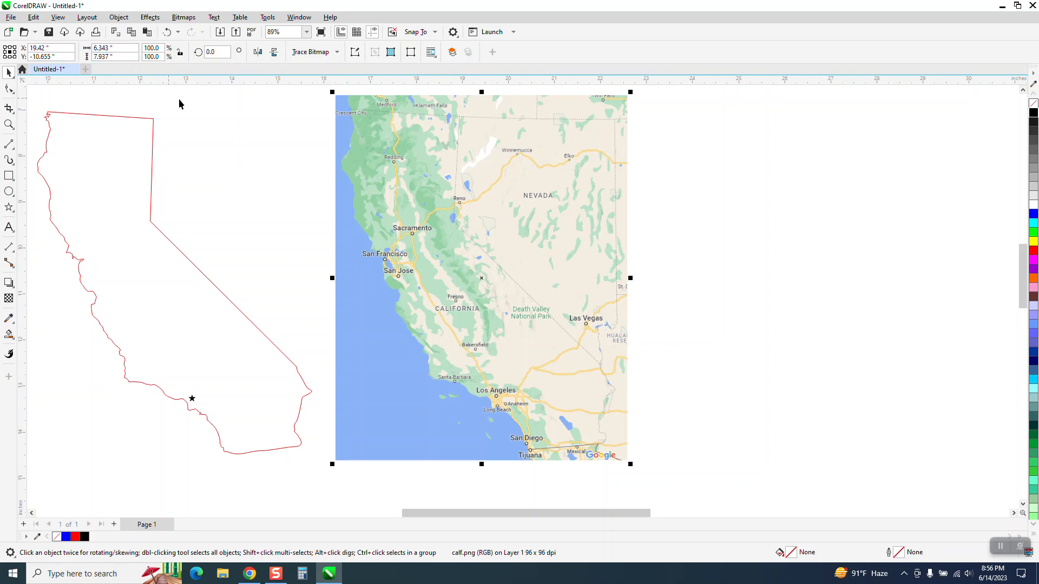
pyautogui.click(189, 109)
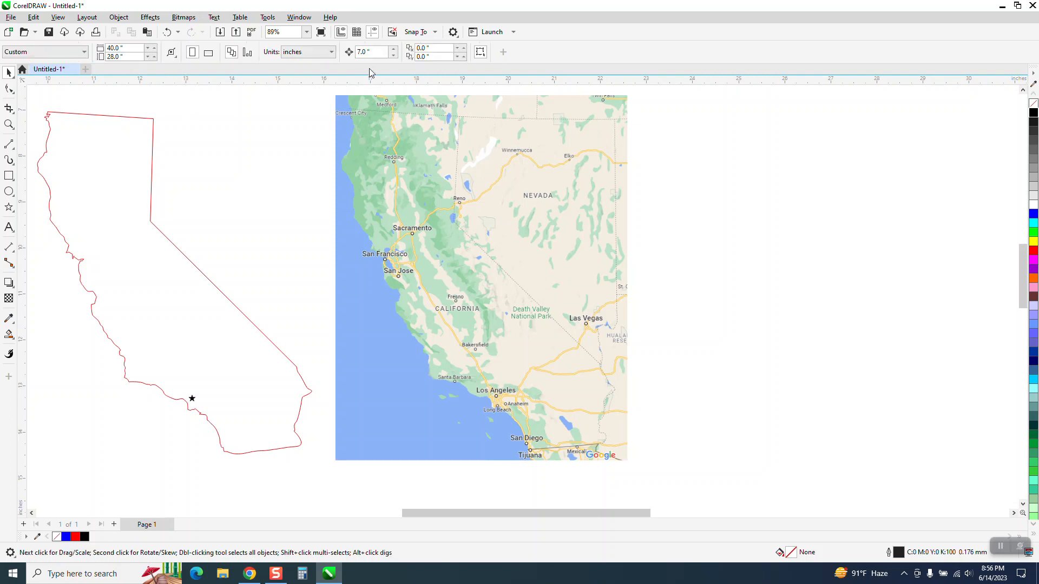
# - Duplicate the map image and shift the copy 14 inches to the right
pyautogui.click(463, 157)
pyautogui.press('KP_Add')
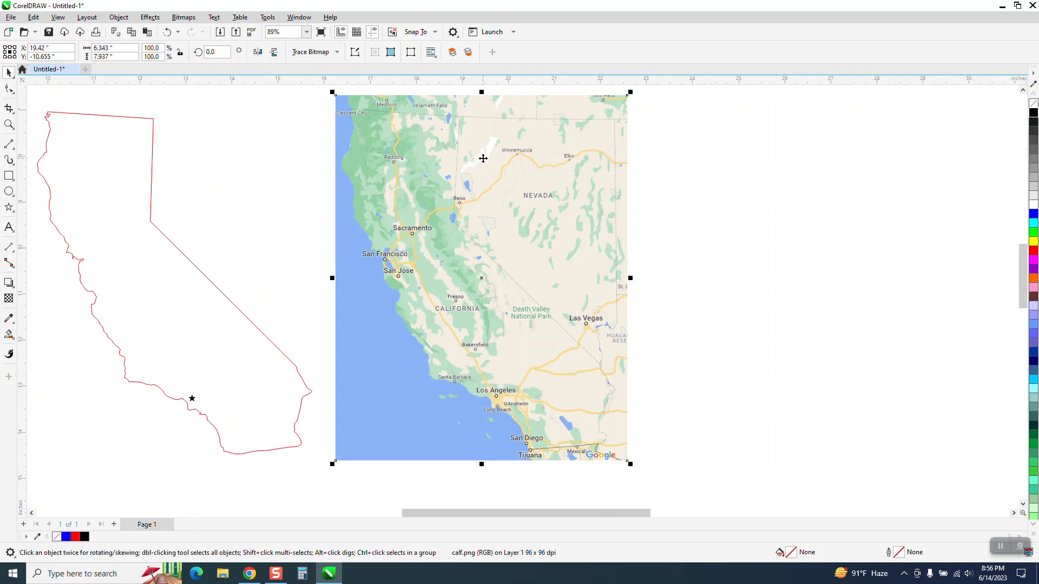
pyautogui.press('Right')
pyautogui.press('Right')
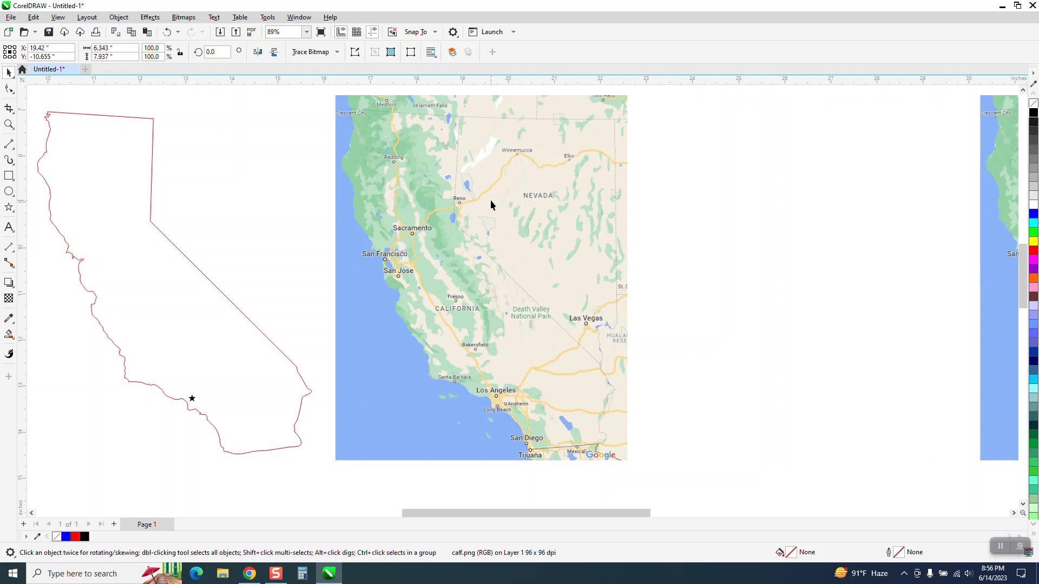
# - Create an outline trace of the original map with the Clipart image type and place the traced group 7 inches to its right
pyautogui.click(489, 204)
pyautogui.click(337, 54)
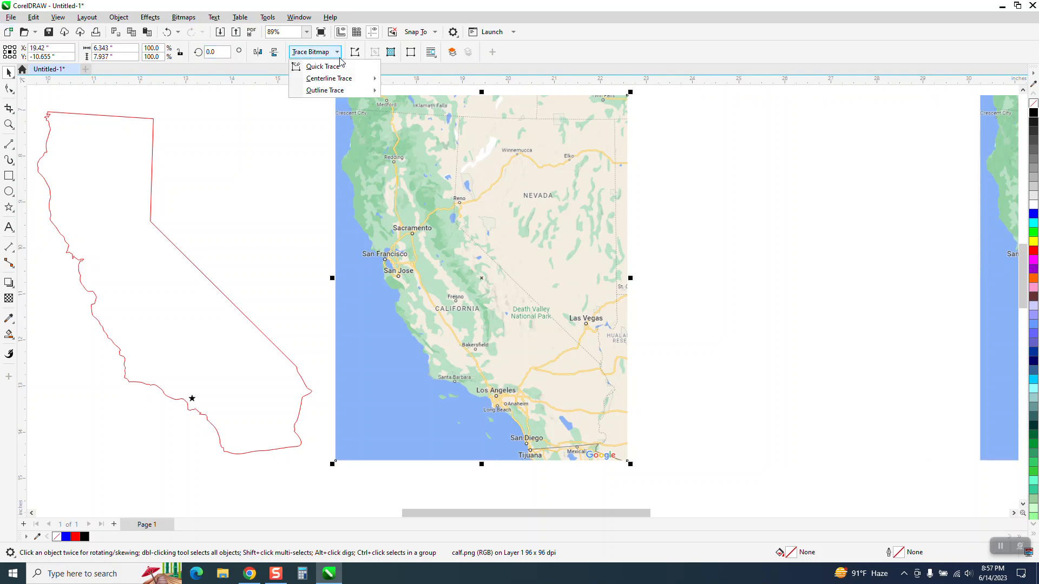
pyautogui.moveTo(341, 90)
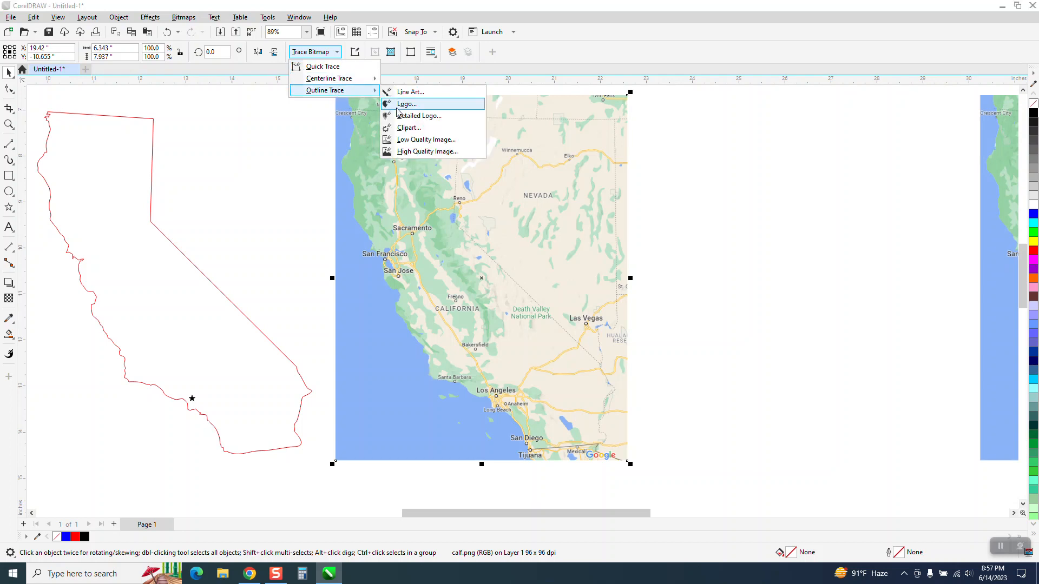
pyautogui.click(409, 129)
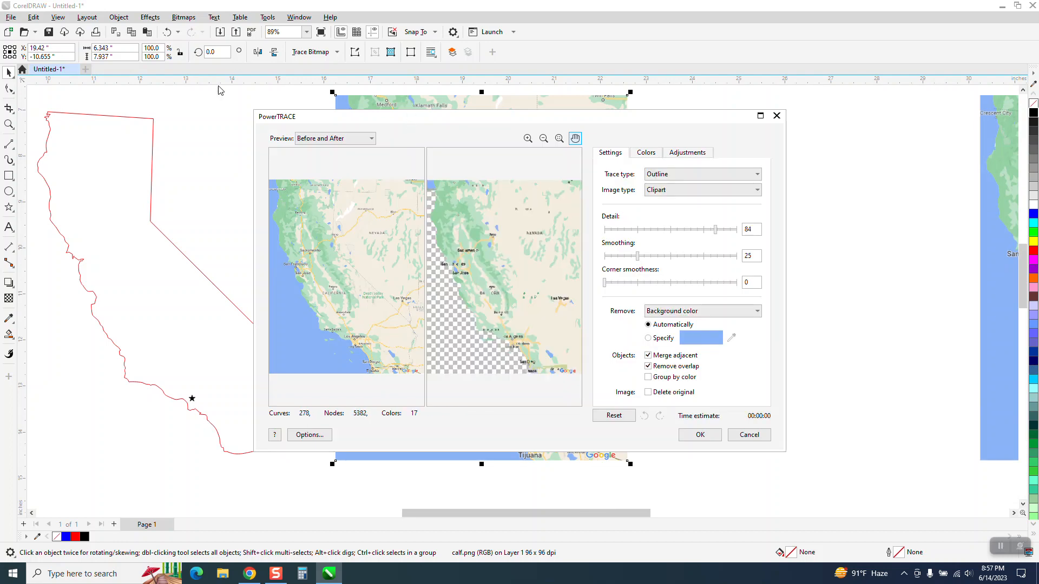
pyautogui.click(700, 435)
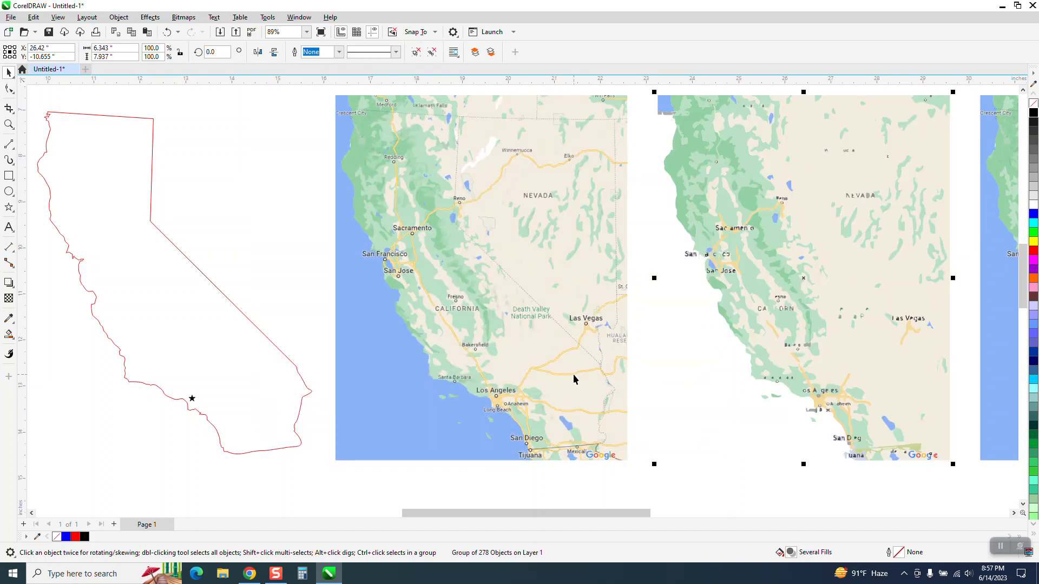
# - Ungroup the traced map into separate objects
pyautogui.scroll(-1, 528, 366)
pyautogui.click(9, 125)
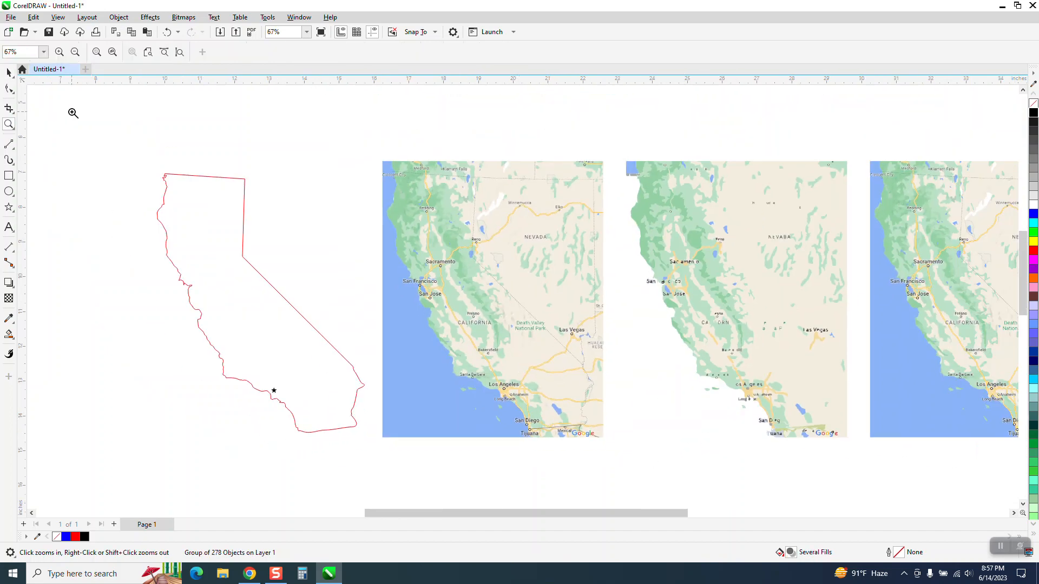
pyautogui.click(702, 228)
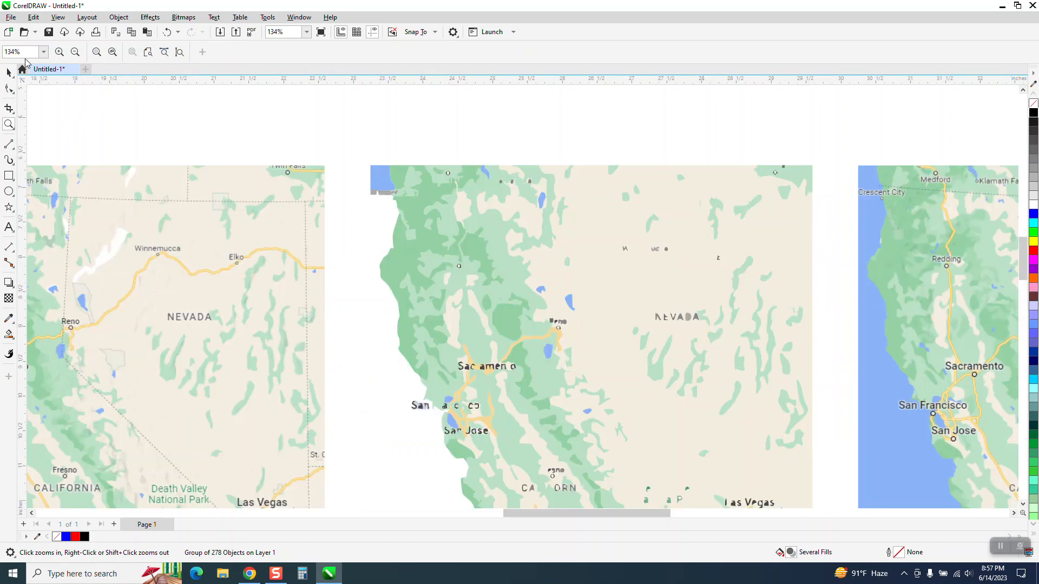
pyautogui.click(9, 72)
pyautogui.click(118, 16)
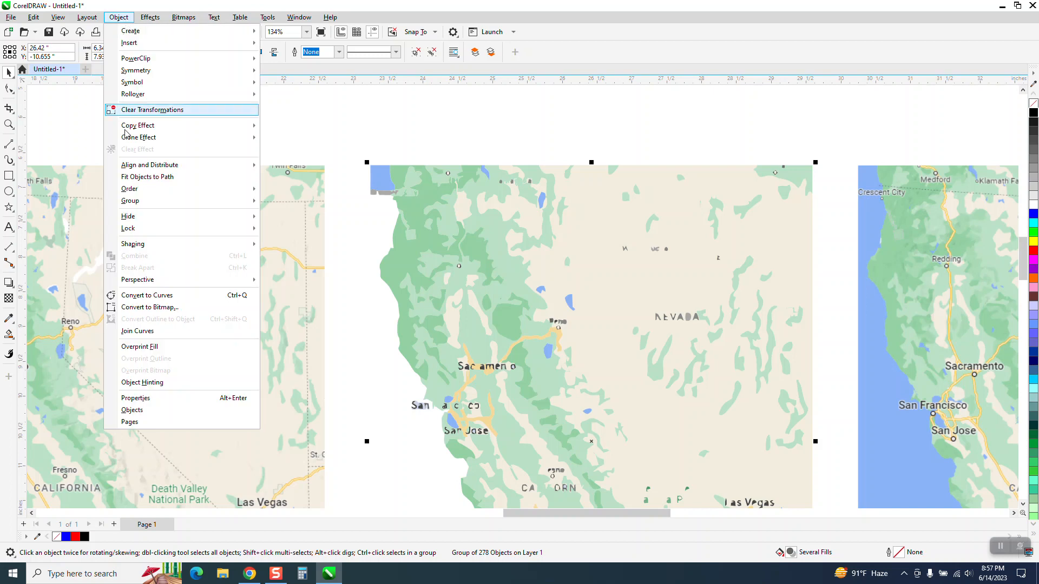
pyautogui.moveTo(147, 207)
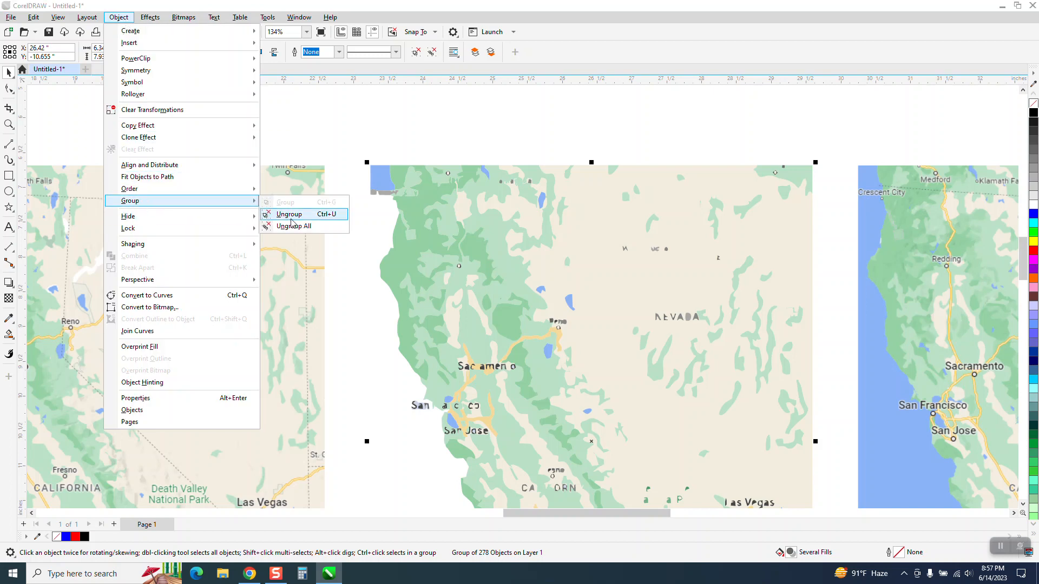
pyautogui.click(291, 216)
# - Delete the leftover blue ocean piece and gray label remnant at the traced map's northwest corner
pyautogui.click(319, 170)
pyautogui.click(378, 186)
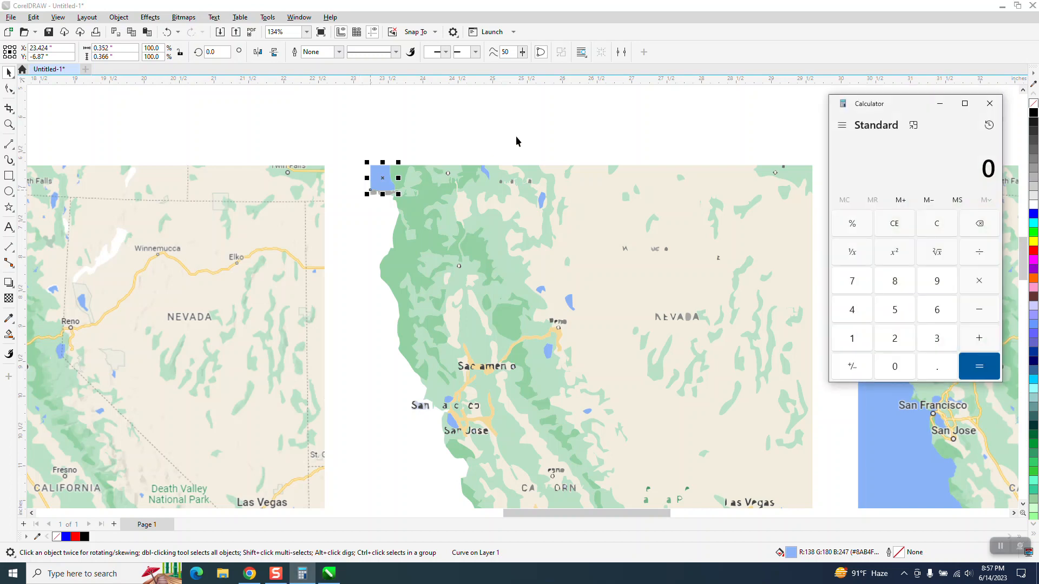
pyautogui.click(989, 103)
pyautogui.press('Delete')
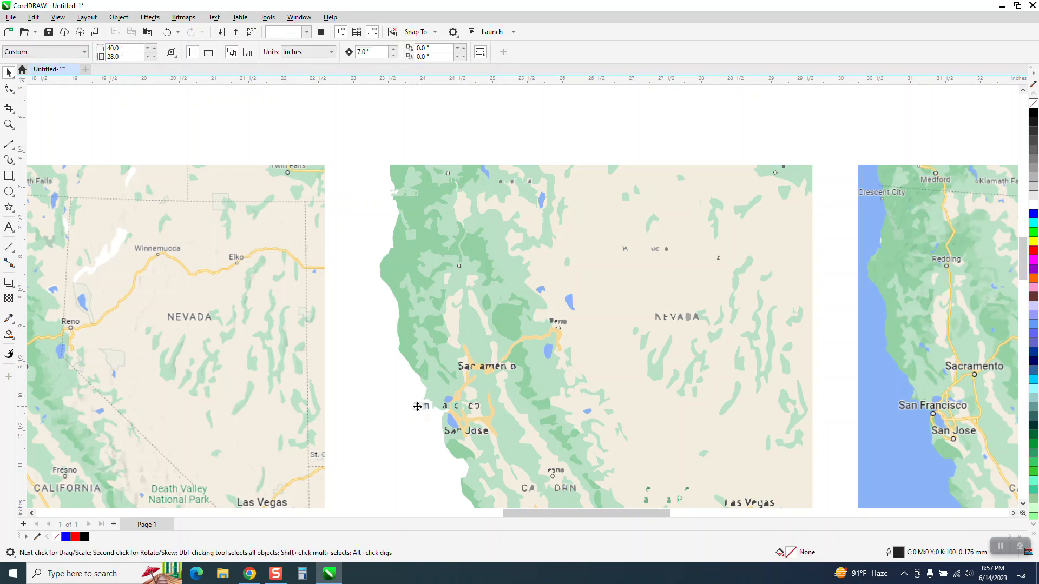
# - Delete the San Francisco label letters that extend past the coastline of the traced map
pyautogui.click(10, 123)
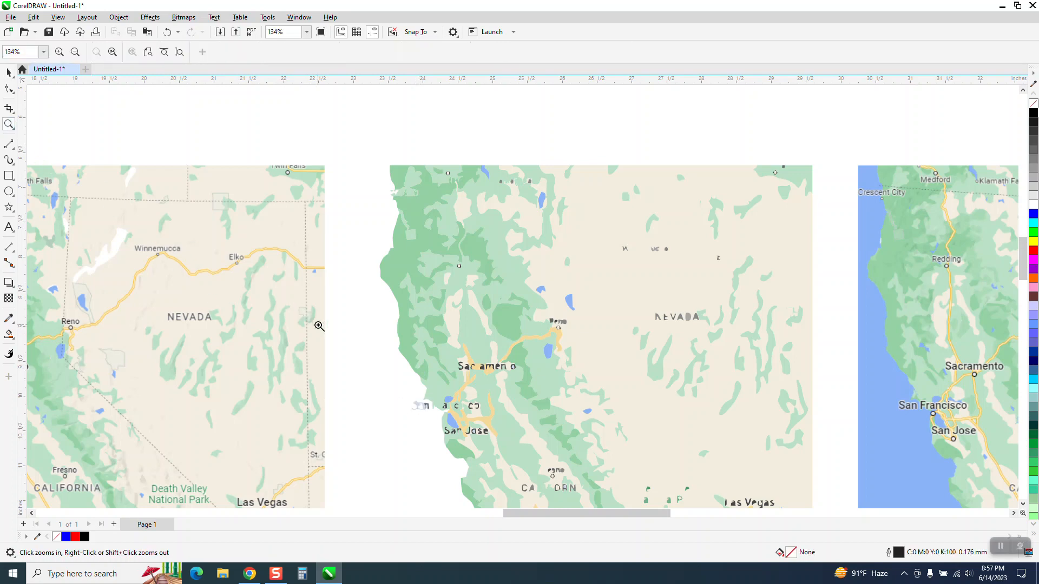
pyautogui.moveTo(342, 349); pyautogui.dragTo(617, 495)
pyautogui.click(9, 72)
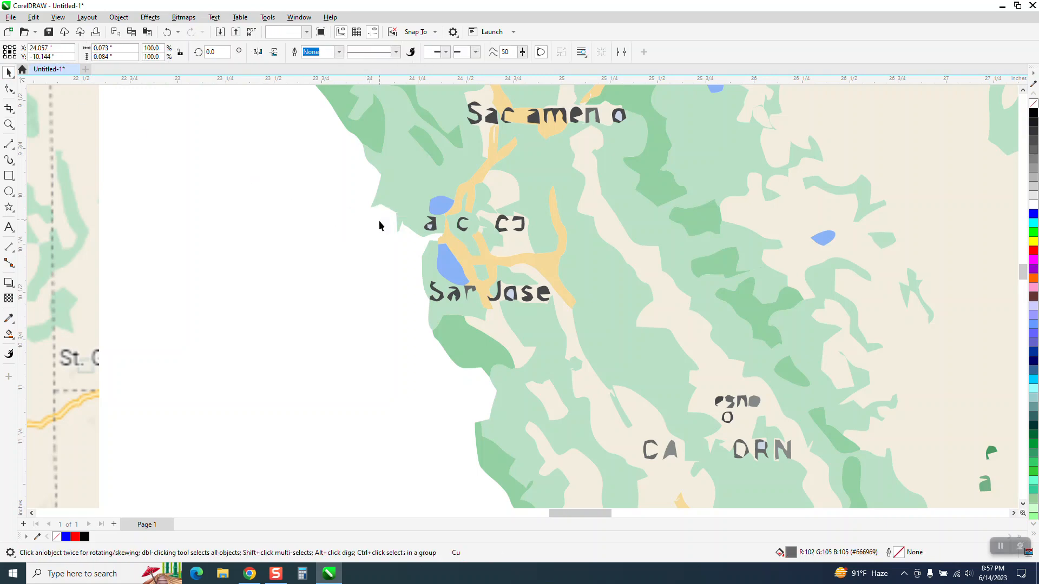
pyautogui.scroll(-5, 416, 265)
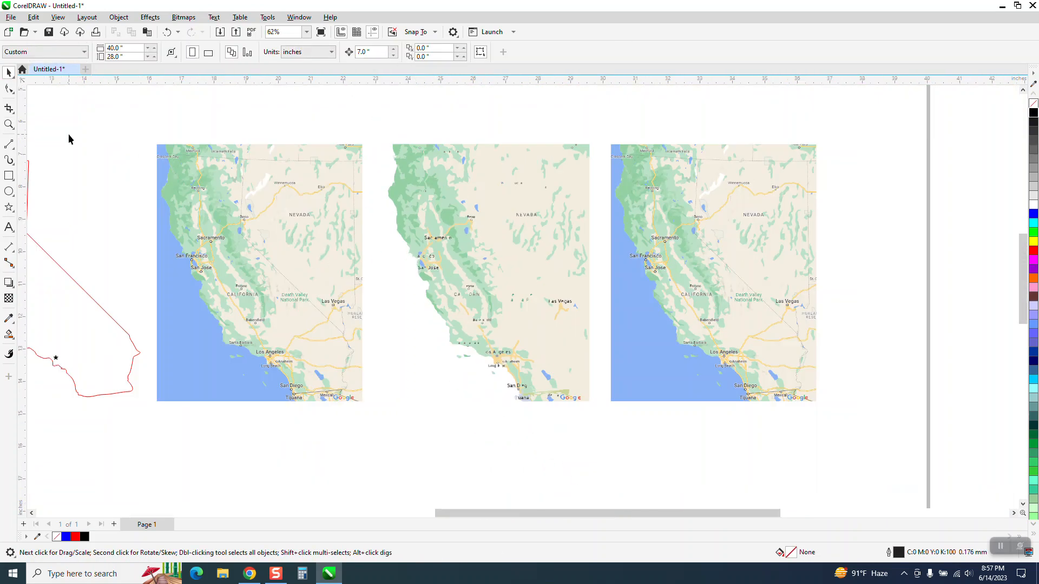
# - Delete the small green offshore islands along the traced map's southern coast
pyautogui.click(9, 124)
pyautogui.moveTo(408, 309); pyautogui.dragTo(687, 484)
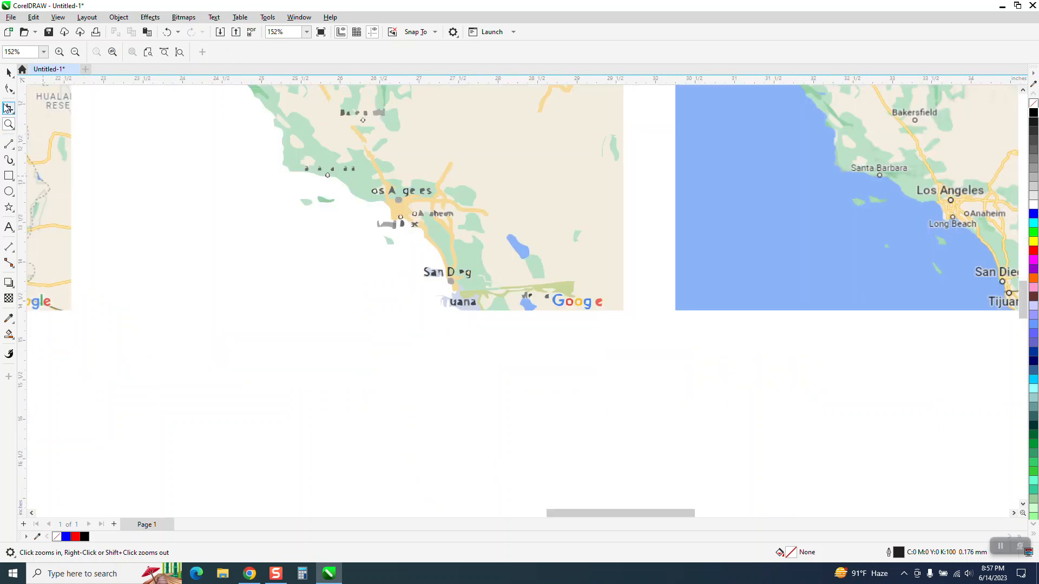
pyautogui.press('space')
pyautogui.click(328, 201)
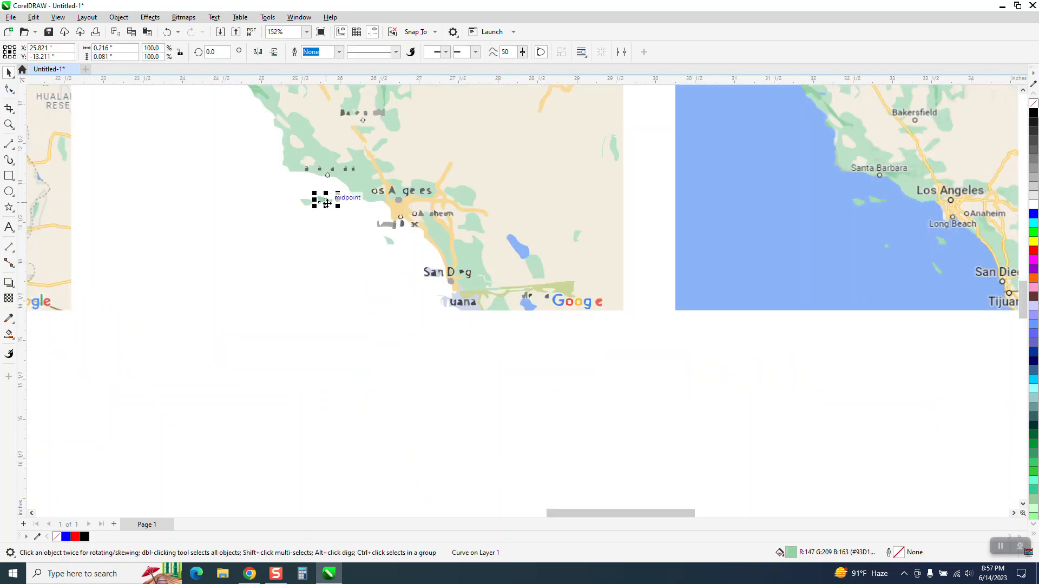
pyautogui.press('Delete')
pyautogui.click(309, 202)
pyautogui.press('Delete')
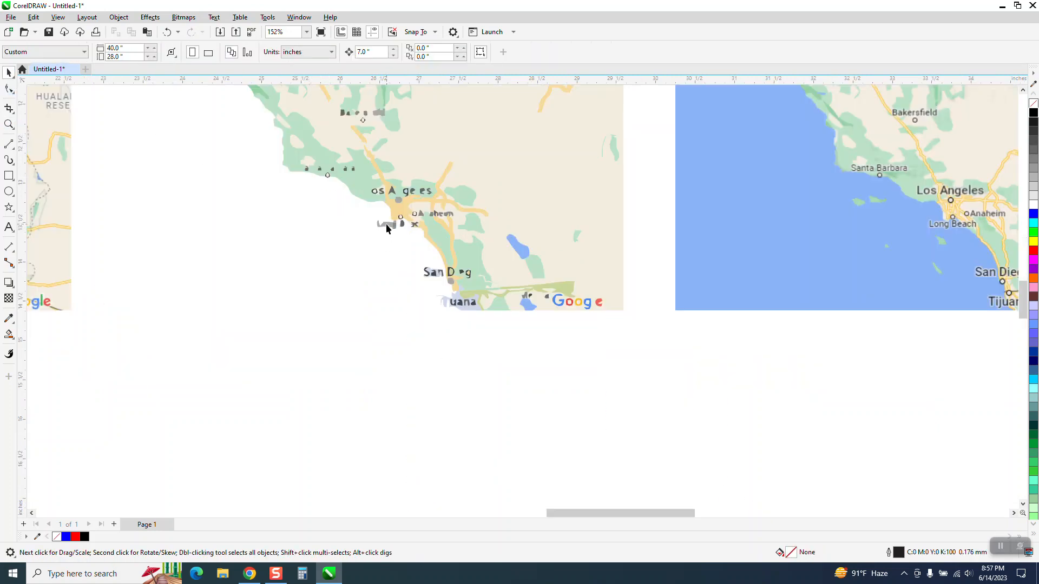
# - Delete the Long Beach label fragments along the traced map's coast
pyautogui.click(386, 224)
pyautogui.press('Delete')
pyautogui.click(401, 224)
pyautogui.press('Delete')
pyautogui.click(414, 226)
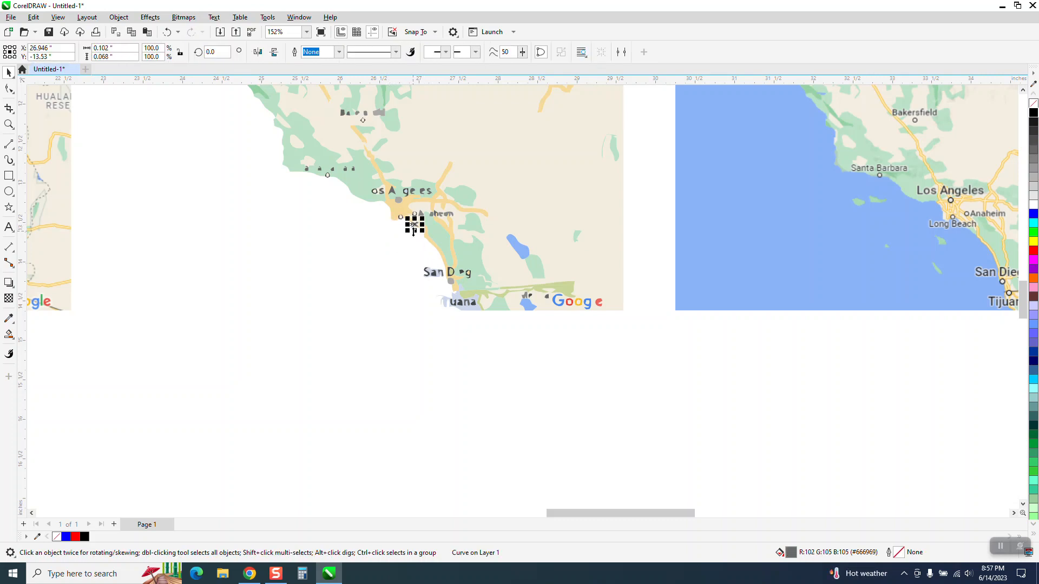
pyautogui.press('Delete')
# - Delete the "San" part of the San Diego label that overhangs the traced coastline
pyautogui.click(443, 279)
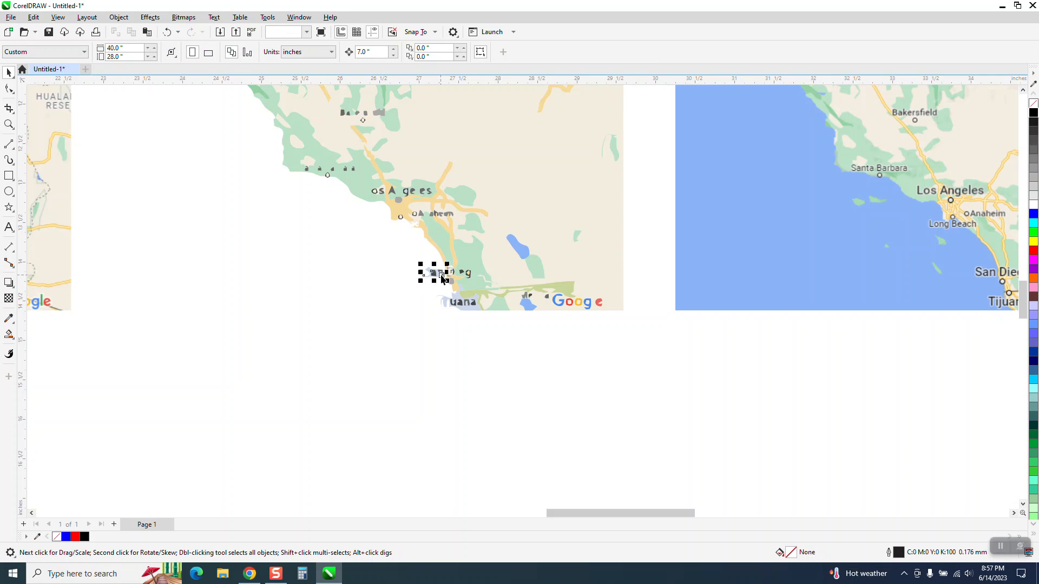
pyautogui.click(440, 274)
pyautogui.press('Delete')
# - Delete the Tijuana label letters and the pale blue patch behind them at the traced map's southern coast
pyautogui.click(448, 303)
pyautogui.press('Delete')
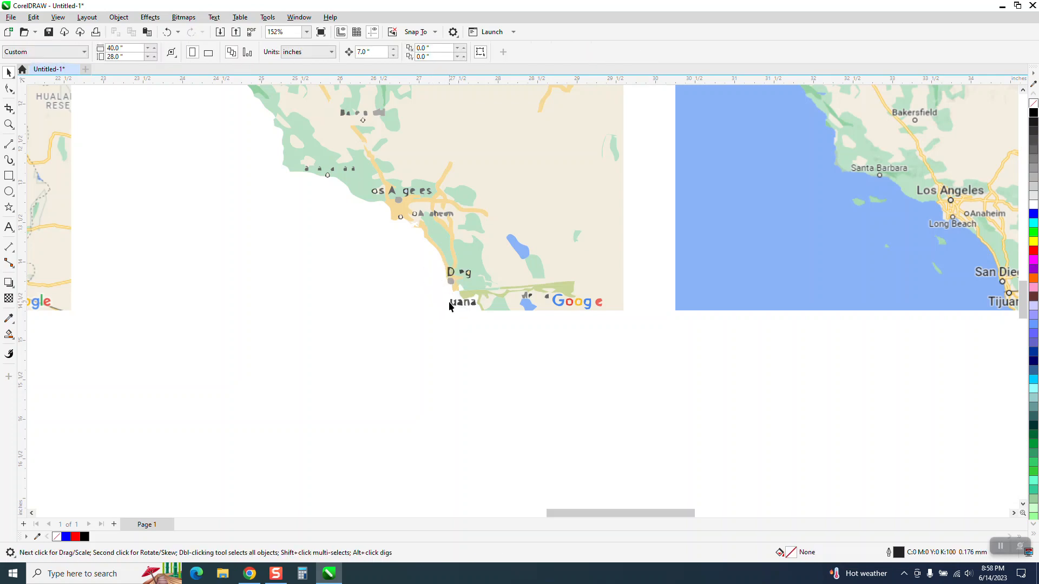
pyautogui.click(459, 303)
pyautogui.press('Delete')
pyautogui.click(466, 302)
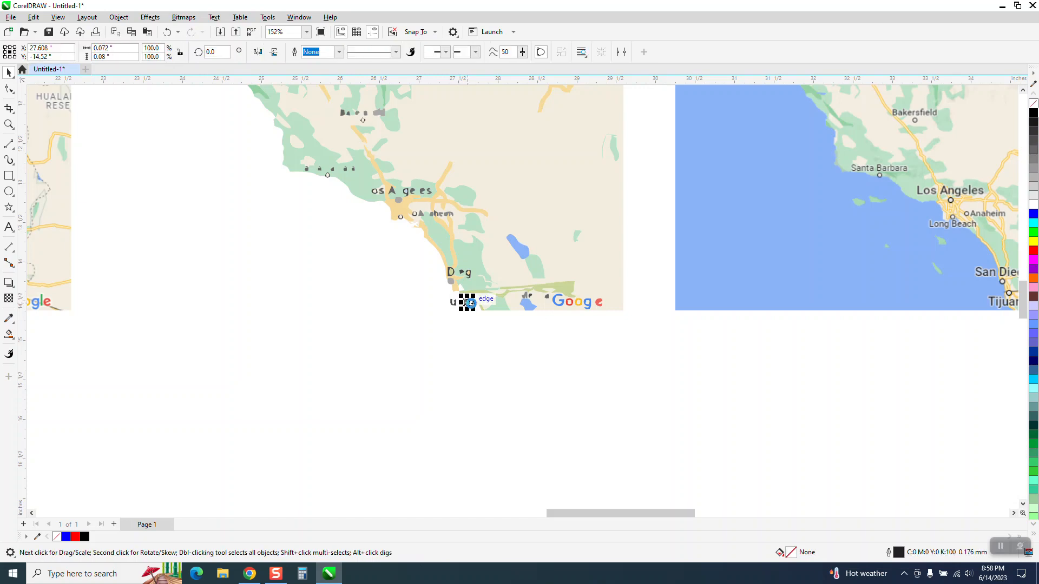
pyautogui.press('Delete')
pyautogui.click(472, 304)
pyautogui.press('Delete')
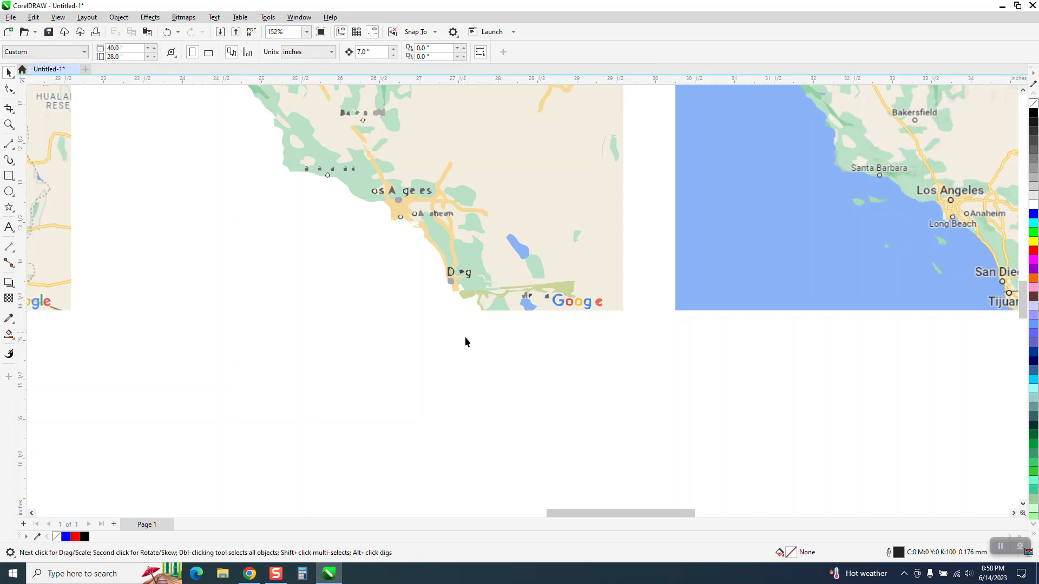
# - Move the spare copy of the map image another 7 inches to the right
pyautogui.scroll(-3, 473, 381)
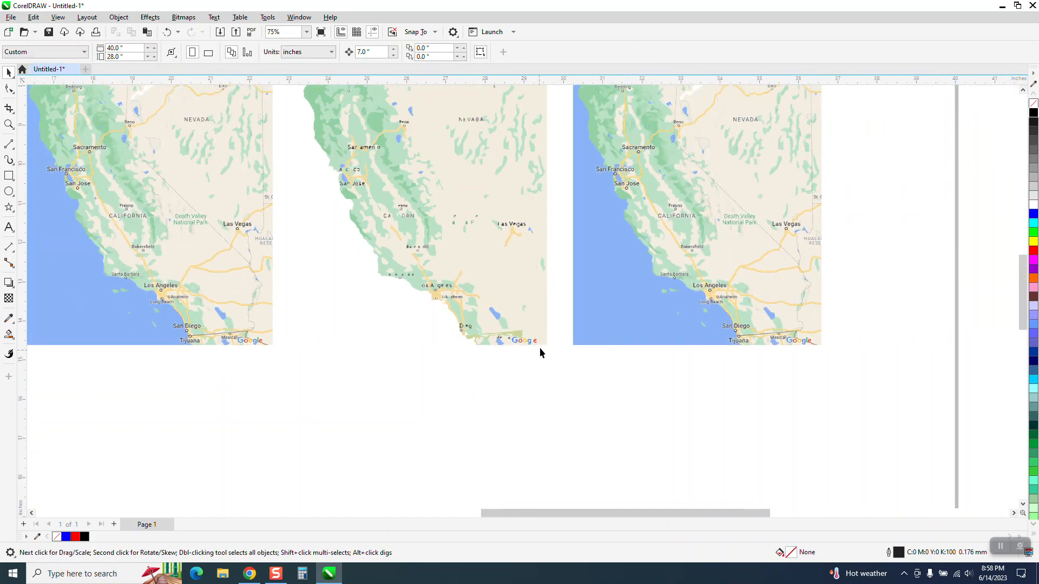
pyautogui.scroll(-1, 475, 340)
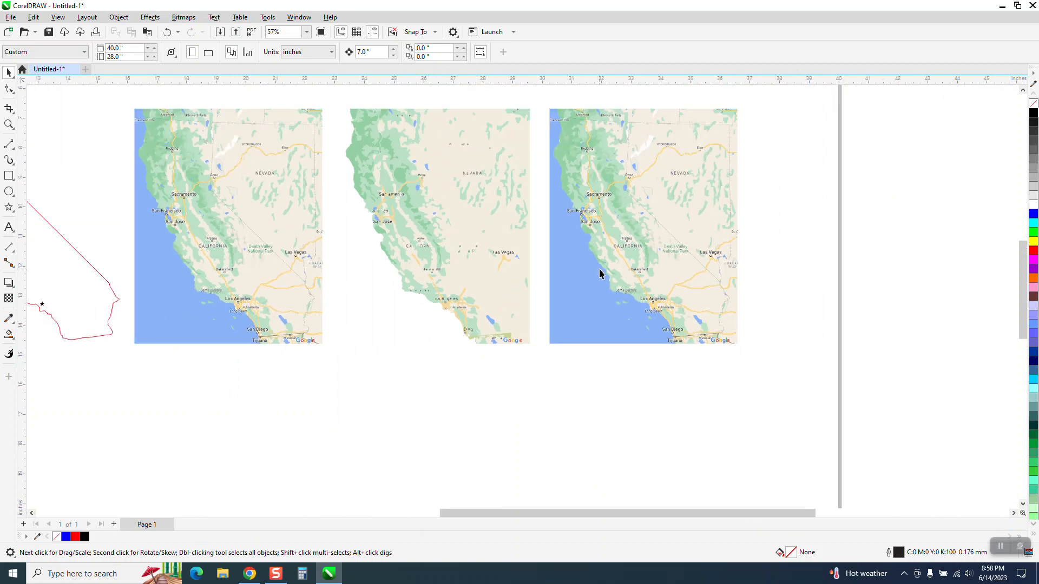
pyautogui.click(599, 268)
pyautogui.press('Right')
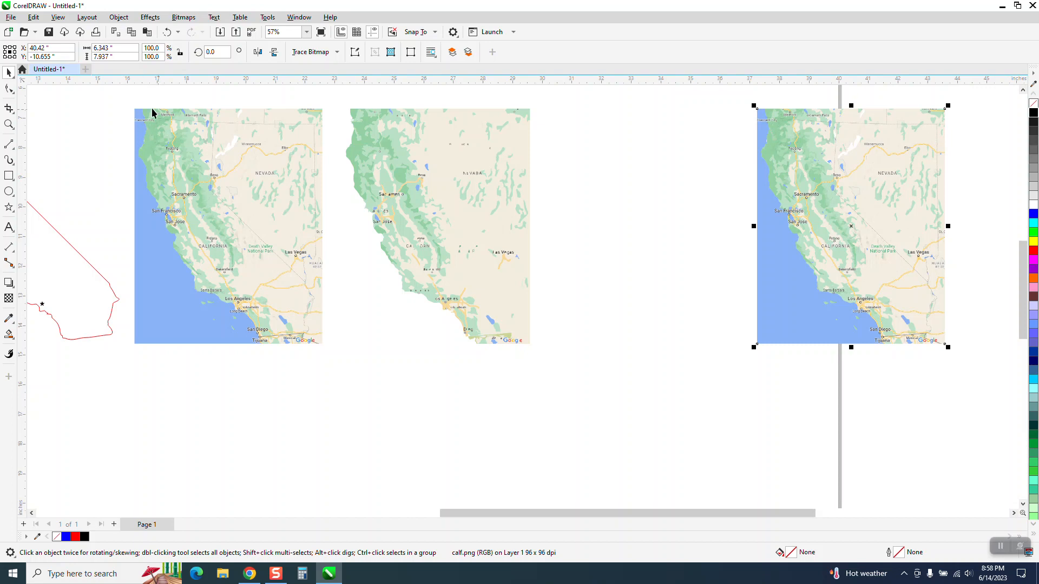
# - Trace California's northern and Nevada borders on the original map with connected 2-point lines, from the Crescent City coast to the corner south of Las Vegas
pyautogui.click(8, 125)
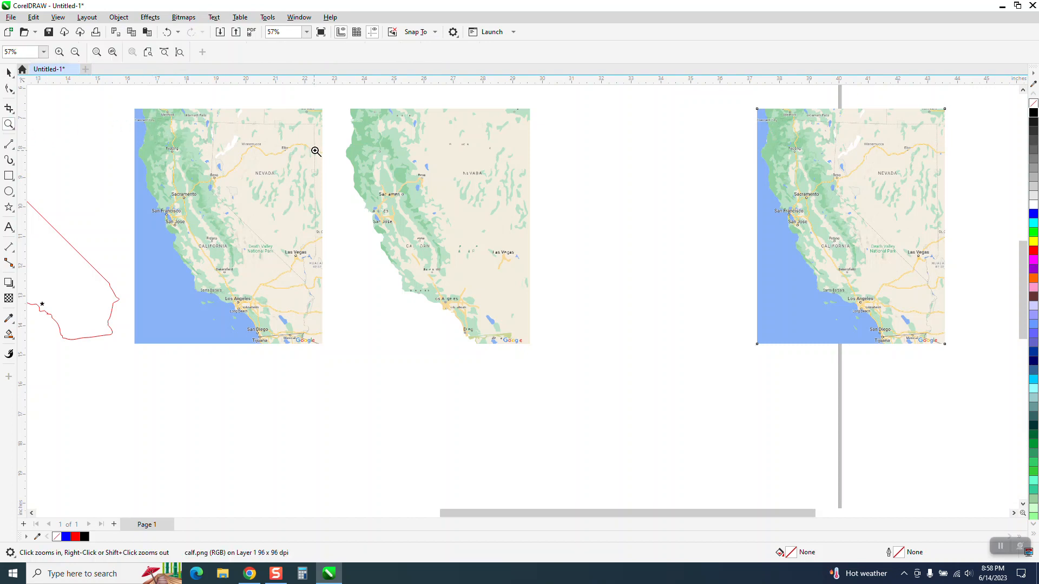
pyautogui.moveTo(348, 115); pyautogui.dragTo(590, 267)
pyautogui.scroll(-2, 584, 273)
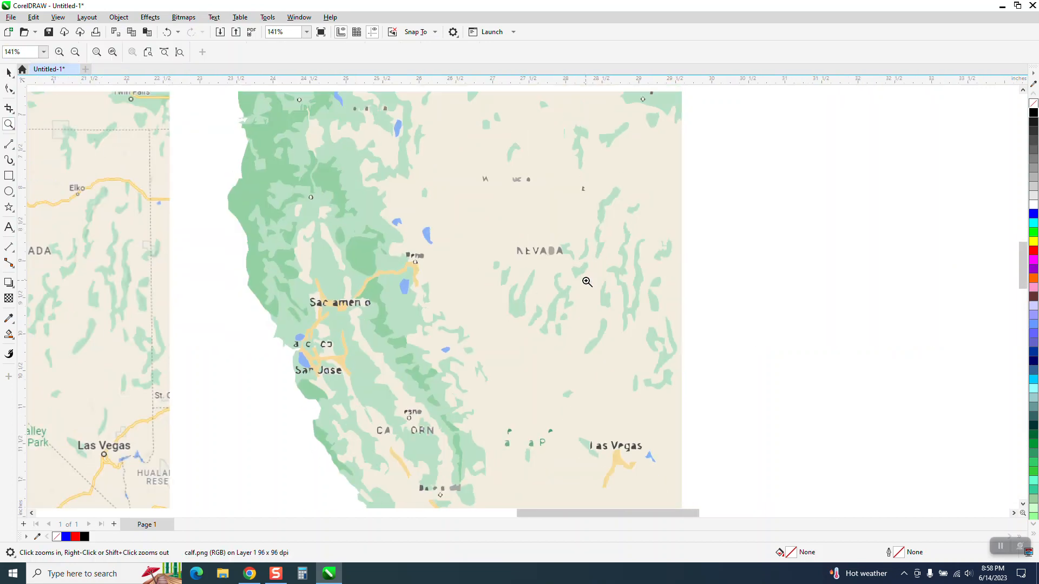
pyautogui.scroll(-2, 341, 241)
pyautogui.moveTo(147, 181); pyautogui.dragTo(429, 409)
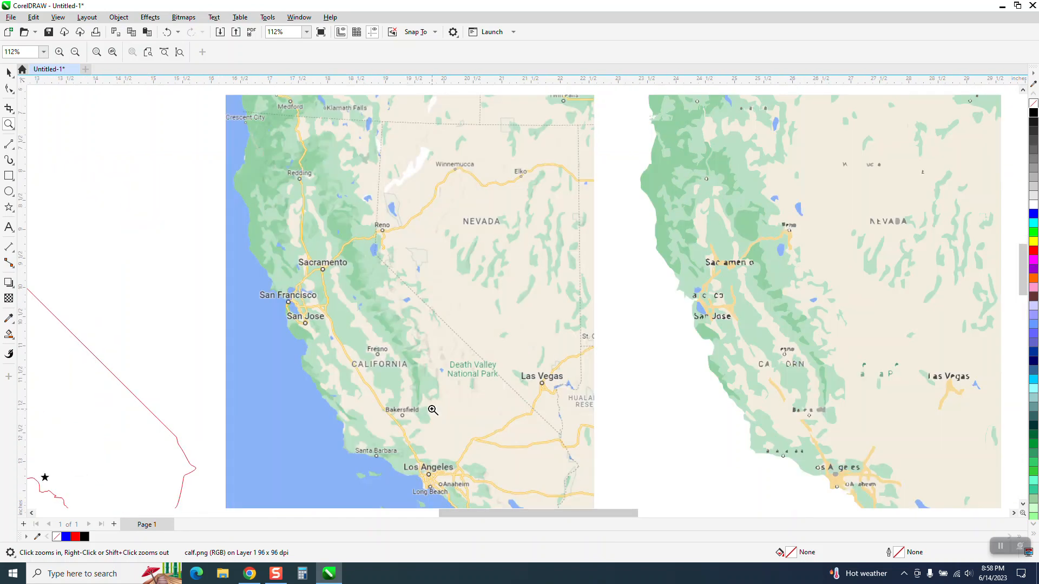
pyautogui.click(14, 148)
pyautogui.click(52, 157)
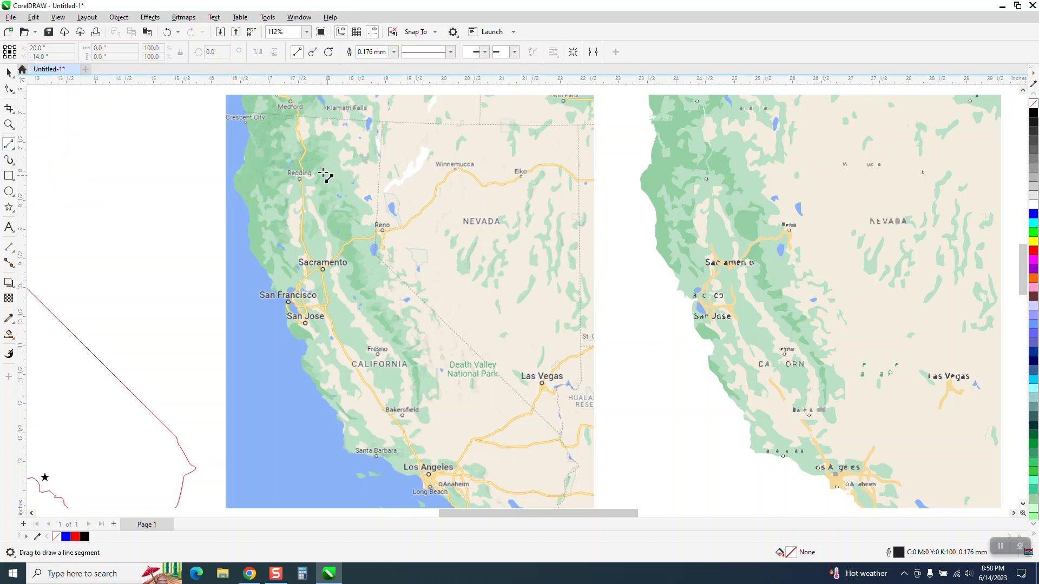
pyautogui.click(9, 124)
pyautogui.moveTo(234, 103); pyautogui.dragTo(713, 265)
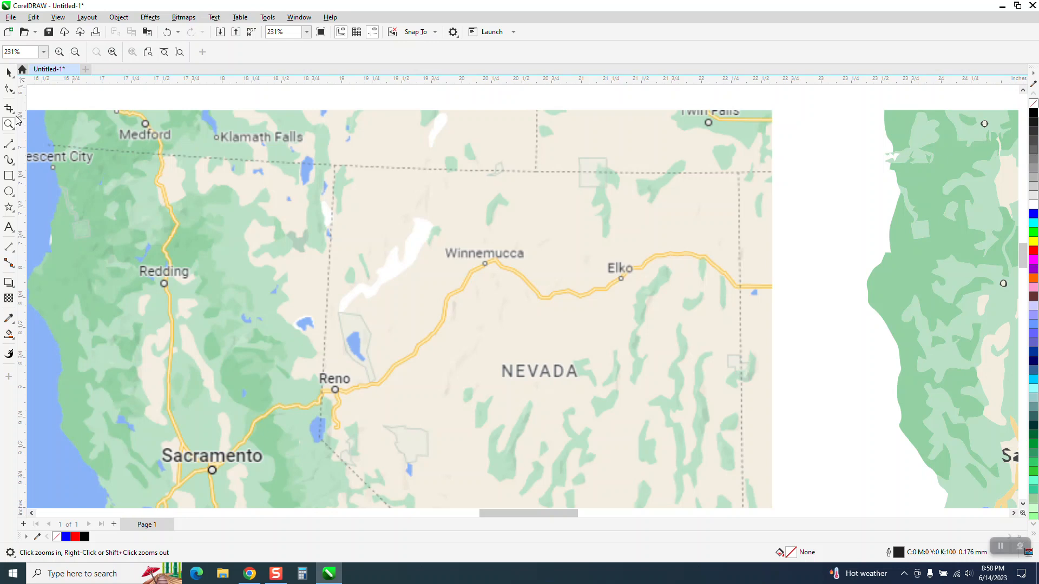
pyautogui.click(12, 147)
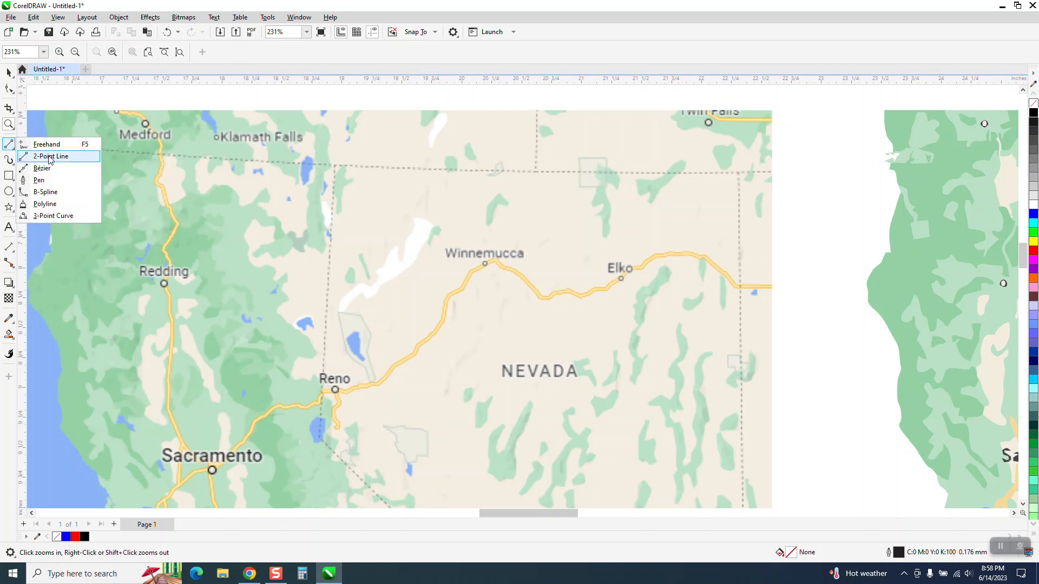
pyautogui.click(49, 156)
pyautogui.moveTo(52, 146); pyautogui.dragTo(341, 320)
pyautogui.scroll(-3, 336, 165)
pyautogui.scroll(-3, 278, 216)
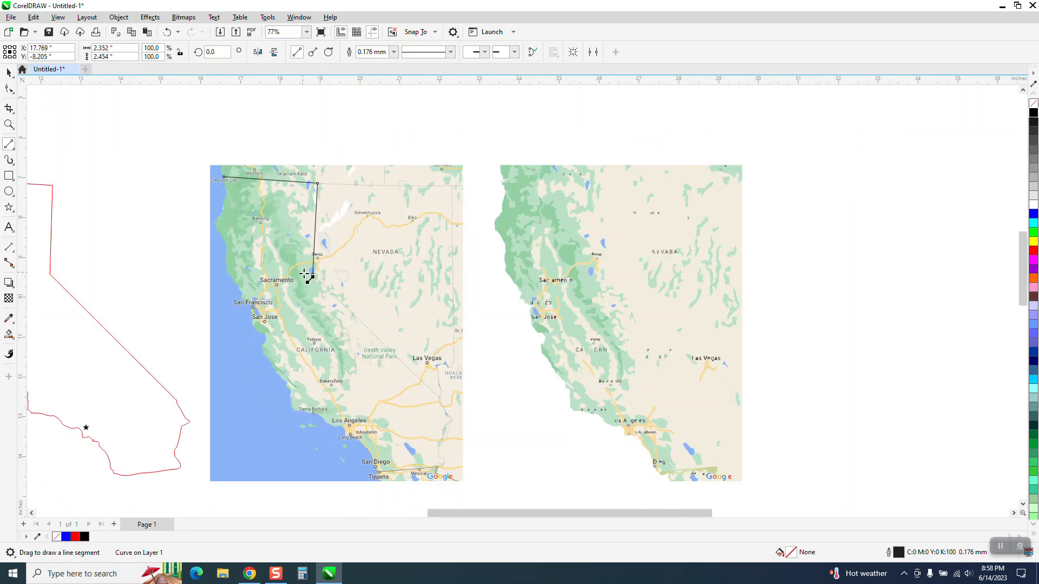
pyautogui.moveTo(313, 274); pyautogui.dragTo(438, 396)
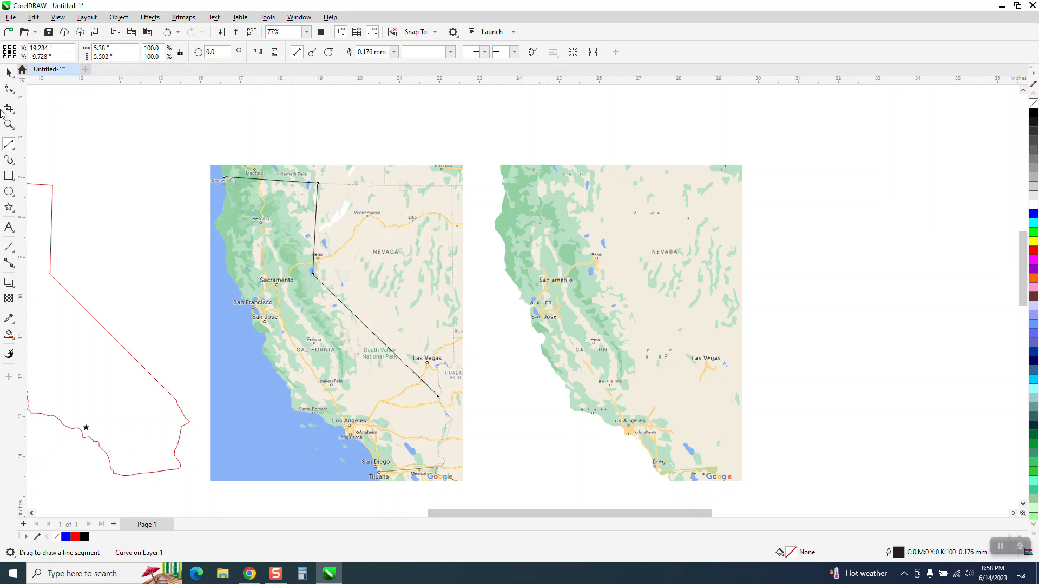
# - Continue the border with a freehand curve along the dotted Colorado River boundary down to the Mexican border line
pyautogui.click(9, 125)
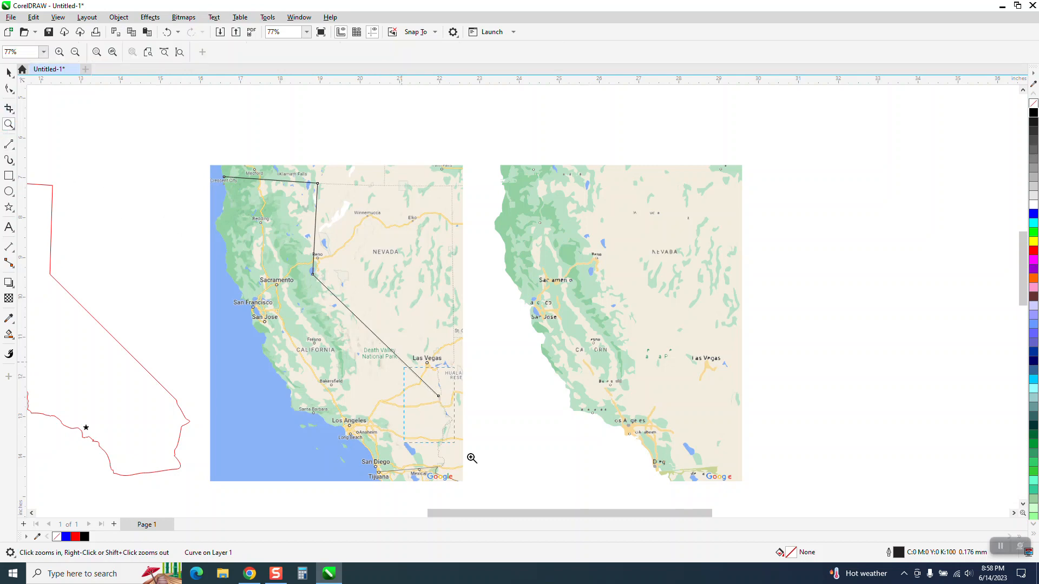
pyautogui.click(472, 458)
pyautogui.moveTo(310, 130); pyautogui.dragTo(547, 408)
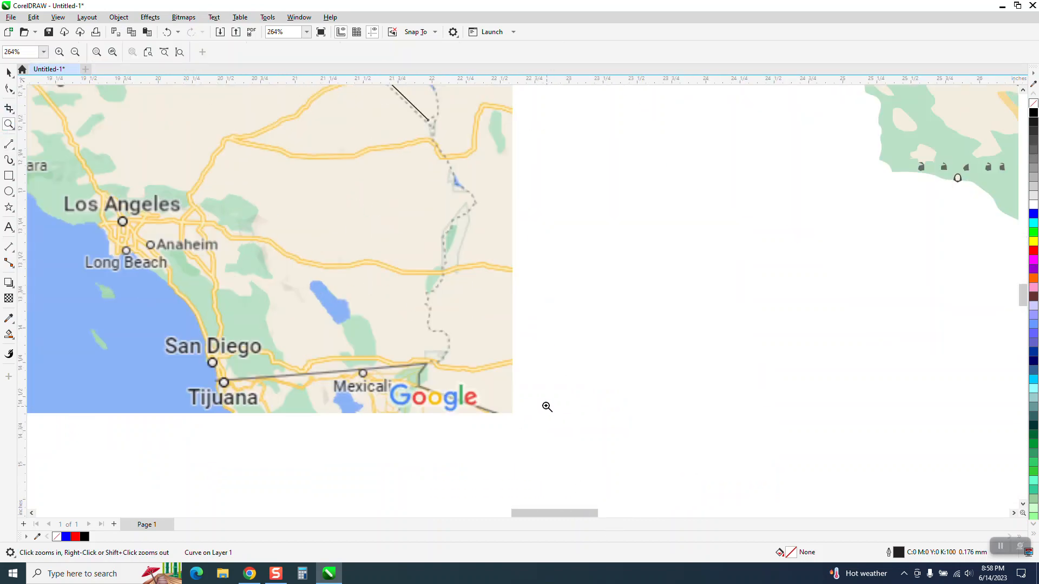
pyautogui.click(8, 89)
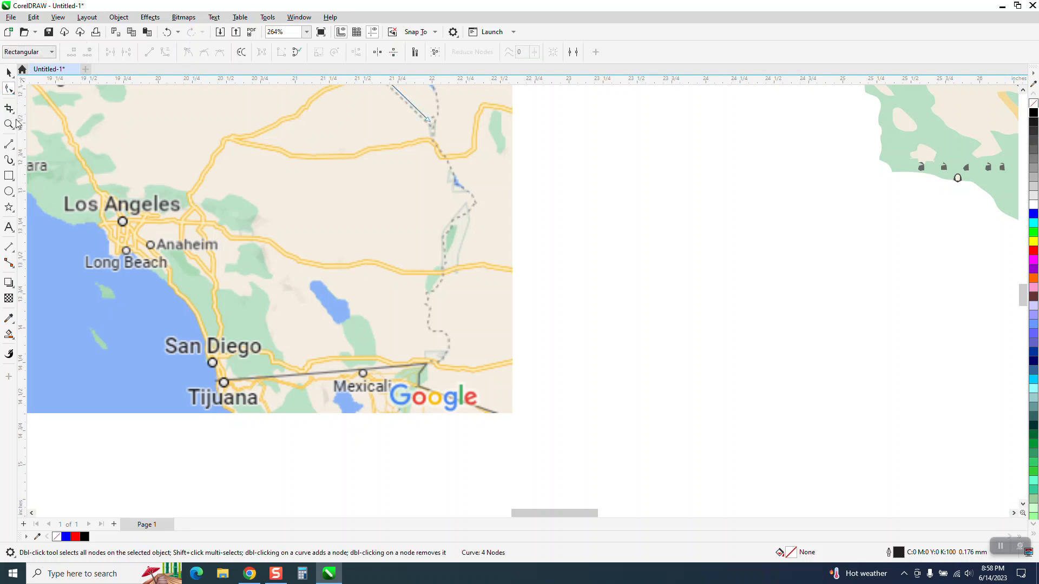
pyautogui.click(13, 149)
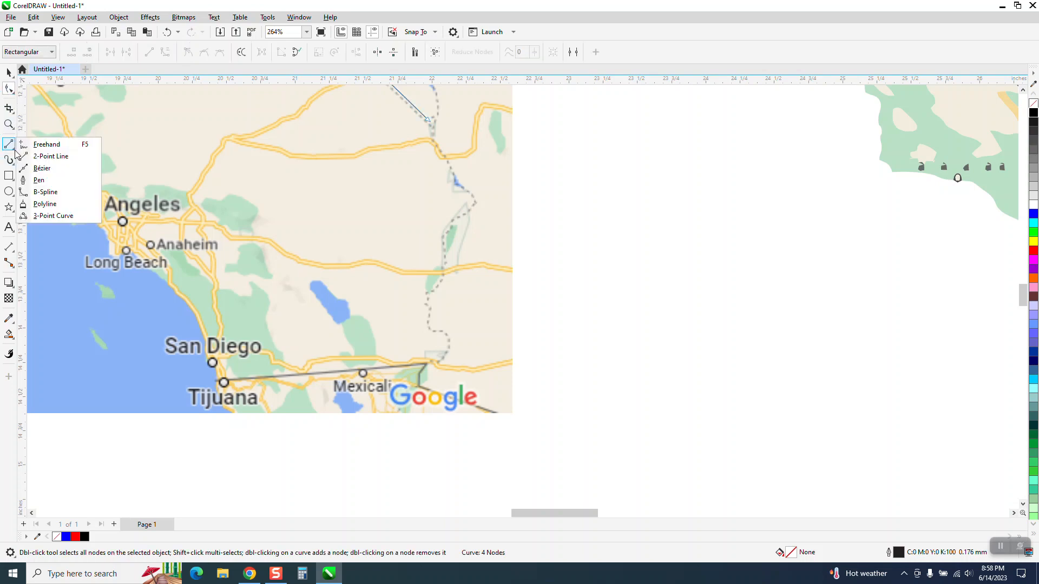
pyautogui.click(44, 145)
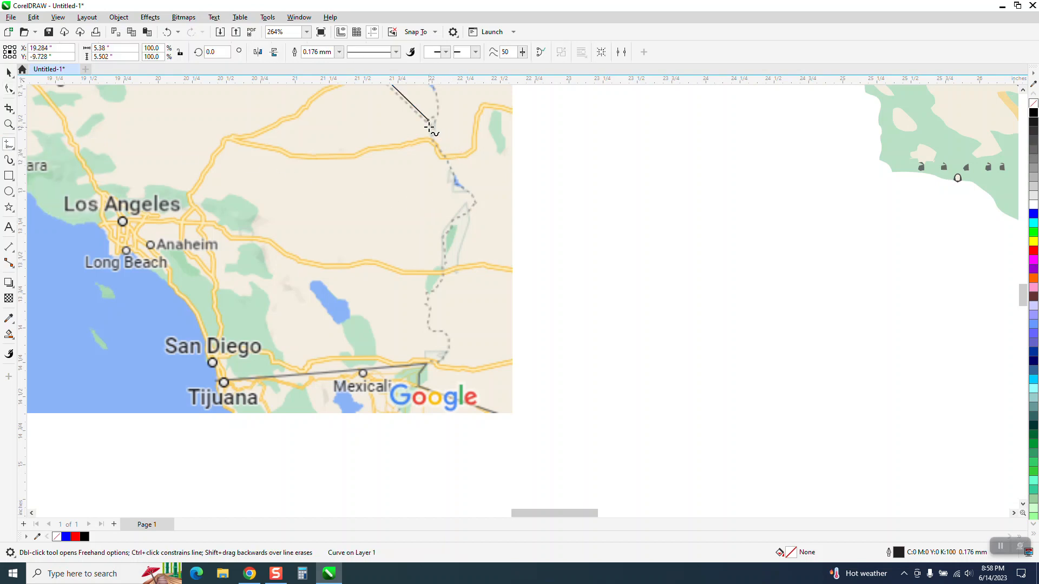
pyautogui.moveTo(428, 121)
pyautogui.mouseDown()
pyautogui.moveTo(474, 203)
pyautogui.moveTo(453, 221)
pyautogui.moveTo(428, 301)
pyautogui.moveTo(426, 324)
pyautogui.moveTo(449, 345)
pyautogui.moveTo(425, 365)
pyautogui.mouseUp()
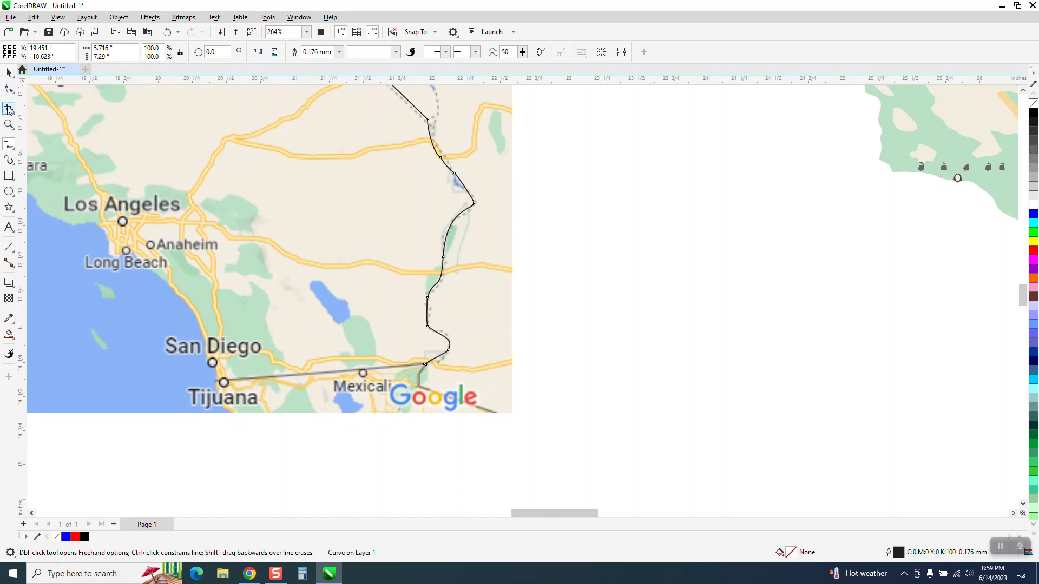
# - Move the finished border curve 7 inches to the right onto the traced map
pyautogui.scroll(-5, 221, 165)
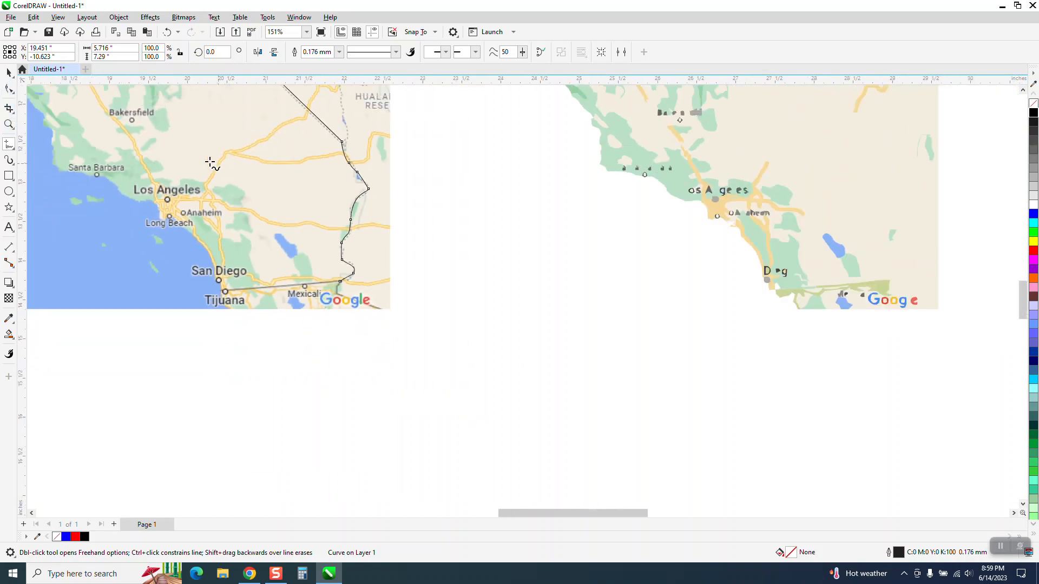
pyautogui.scroll(-1, 87, 120)
pyautogui.click(9, 72)
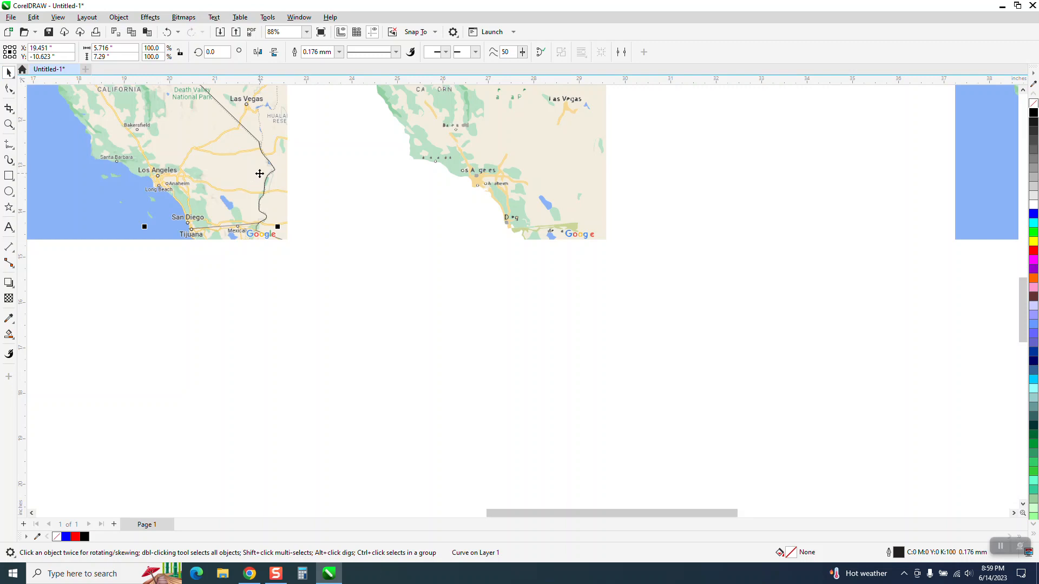
pyautogui.press('Right')
pyautogui.scroll(-2, 284, 234)
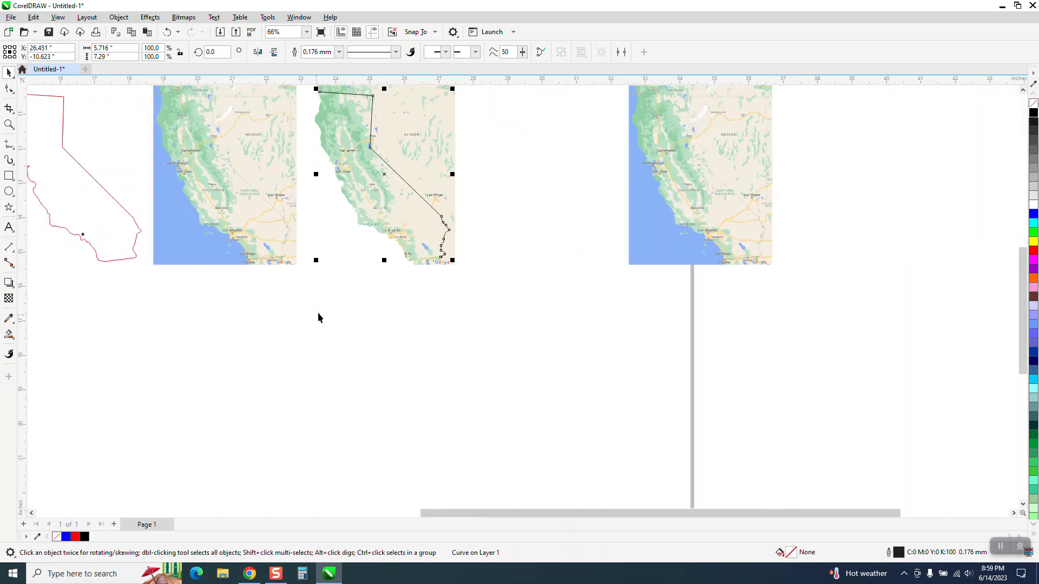
# - Extend the border curve with a straight line along the Mexican border to the coast below San Diego on the traced map
pyautogui.click(9, 124)
pyautogui.moveTo(311, 214); pyautogui.dragTo(552, 327)
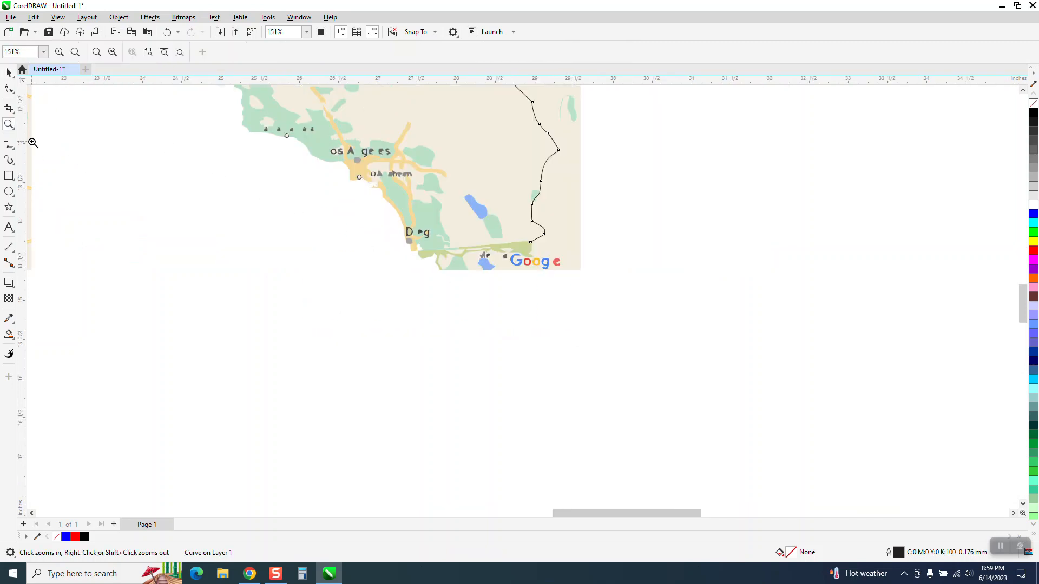
pyautogui.click(17, 155)
pyautogui.click(34, 157)
pyautogui.moveTo(530, 242); pyautogui.dragTo(412, 251)
pyautogui.scroll(-4, 486, 269)
# - Close the border curve with three straight lines running through the ocean area from the northwest corner to the southern border's coastal end
pyautogui.click(9, 124)
pyautogui.moveTo(385, 130); pyautogui.dragTo(573, 344)
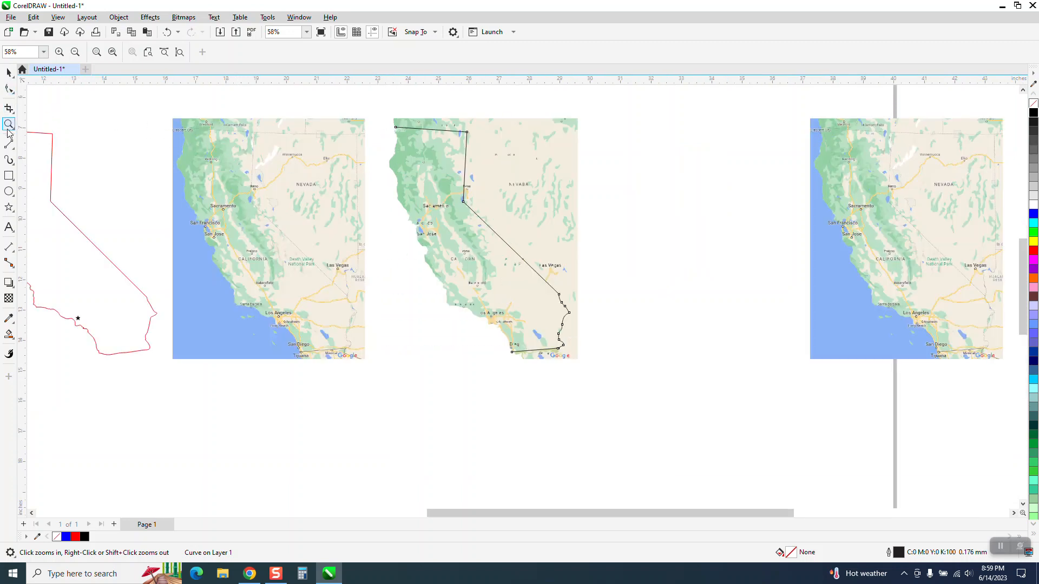
pyautogui.moveTo(19, 151)
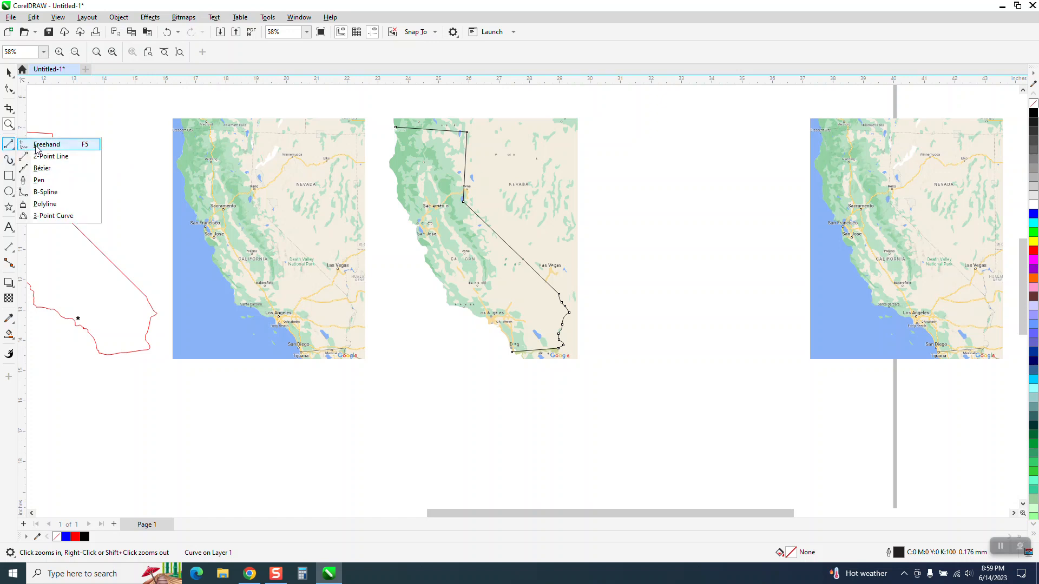
pyautogui.click(35, 146)
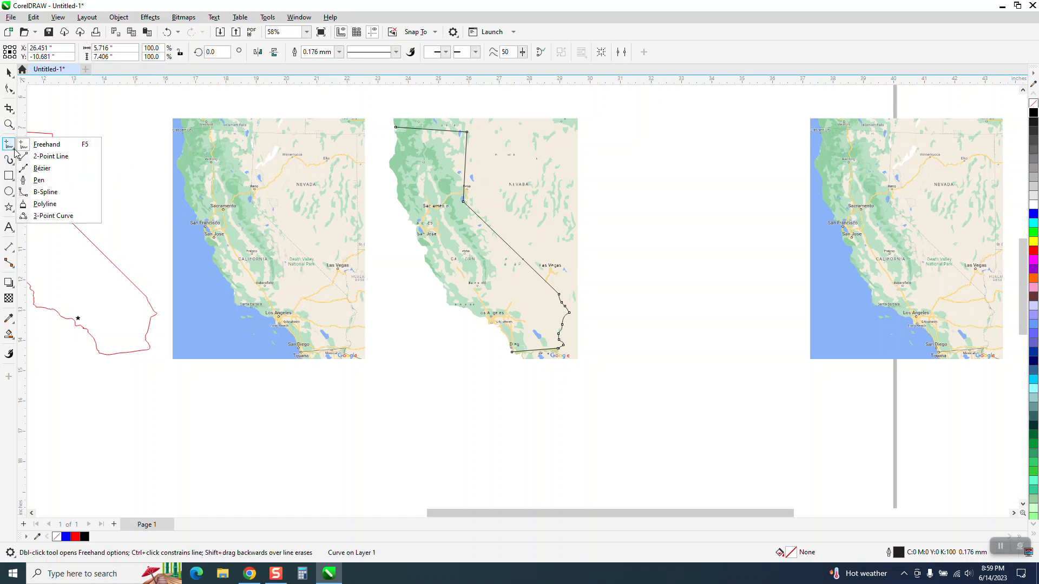
pyautogui.click(43, 151)
pyautogui.moveTo(395, 127); pyautogui.dragTo(375, 246)
pyautogui.moveTo(375, 246); pyautogui.dragTo(469, 363)
pyautogui.moveTo(469, 363); pyautogui.dragTo(512, 351)
pyautogui.scroll(-2, 464, 338)
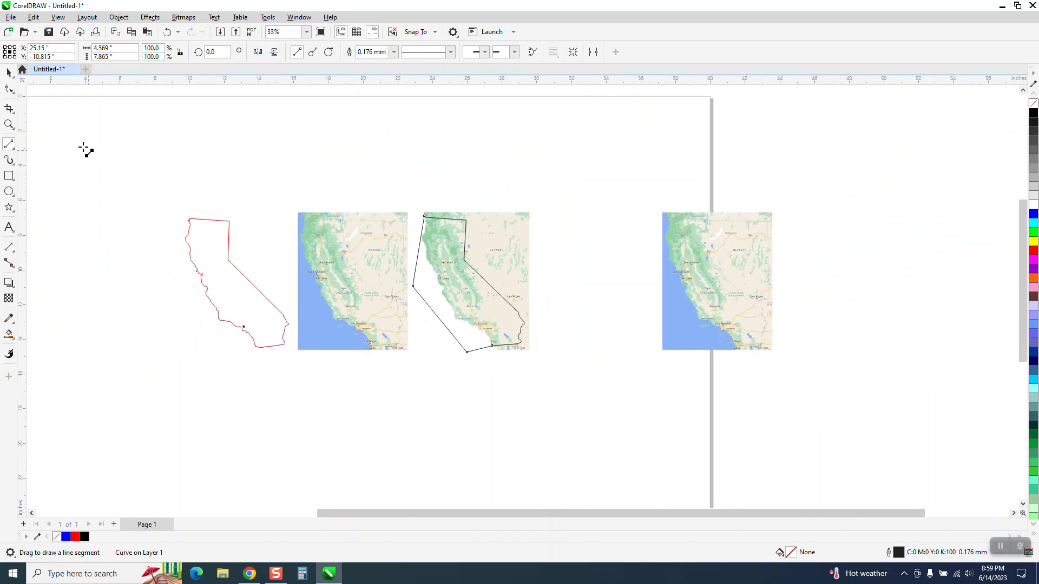
# - Smart-fill the enclosed ocean area between the straight lines and the traced coast with blue and no outline
pyautogui.click(9, 72)
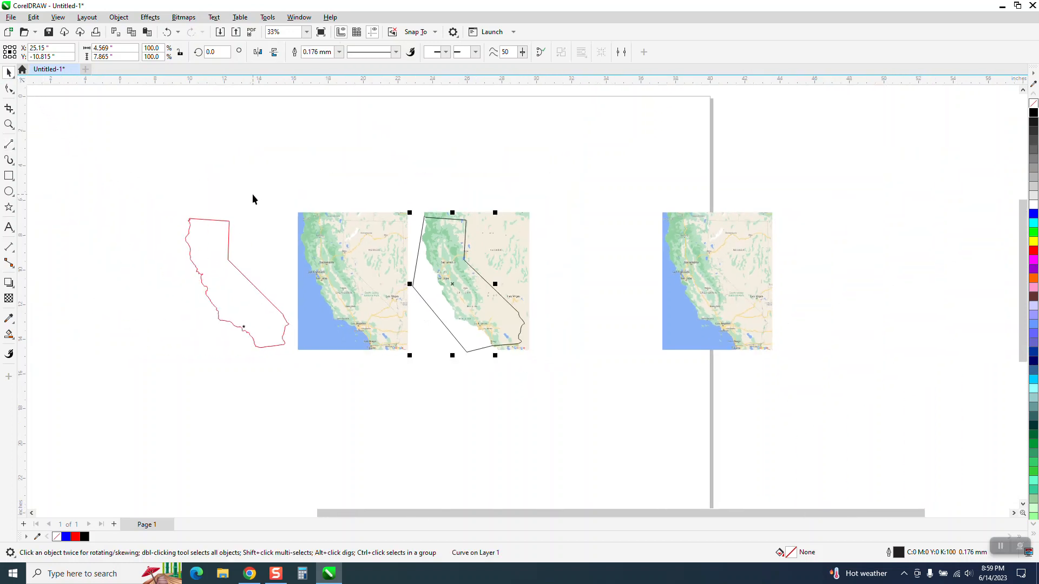
pyautogui.click(13, 335)
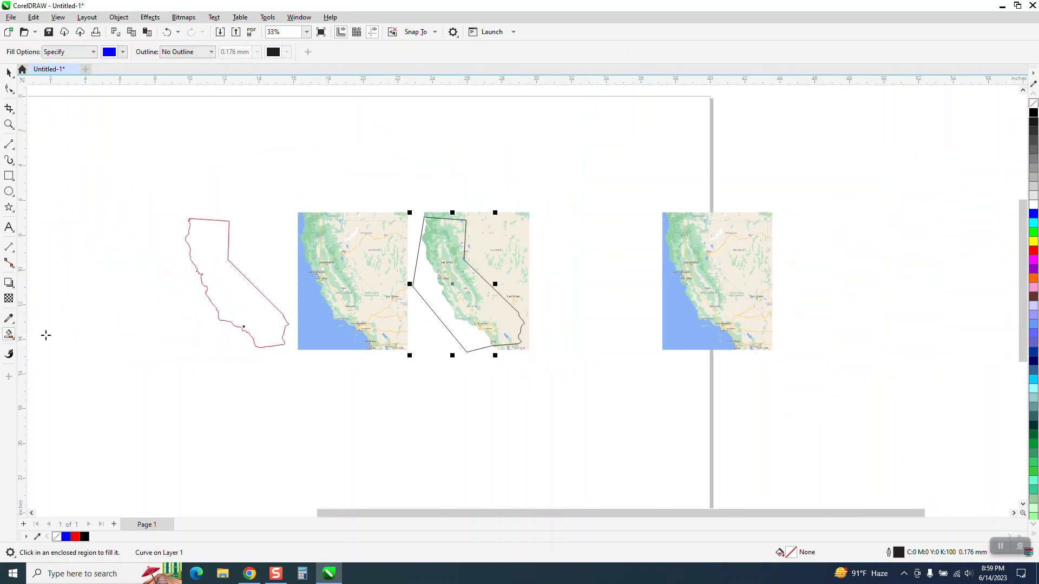
pyautogui.click(457, 329)
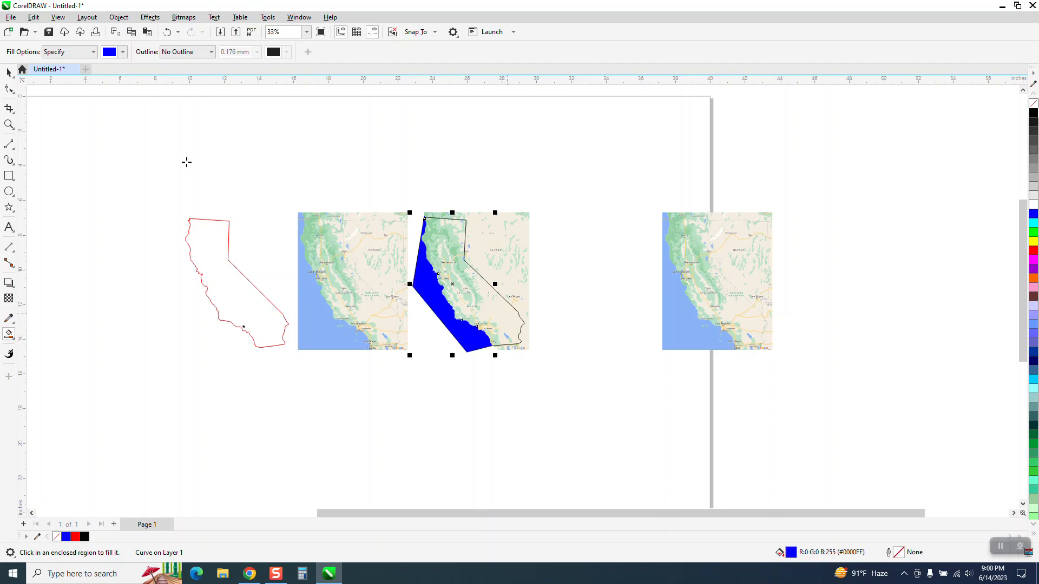
# - Move the blue ocean shape 7 inches to the right and give it no fill and a black outline
pyautogui.click(9, 72)
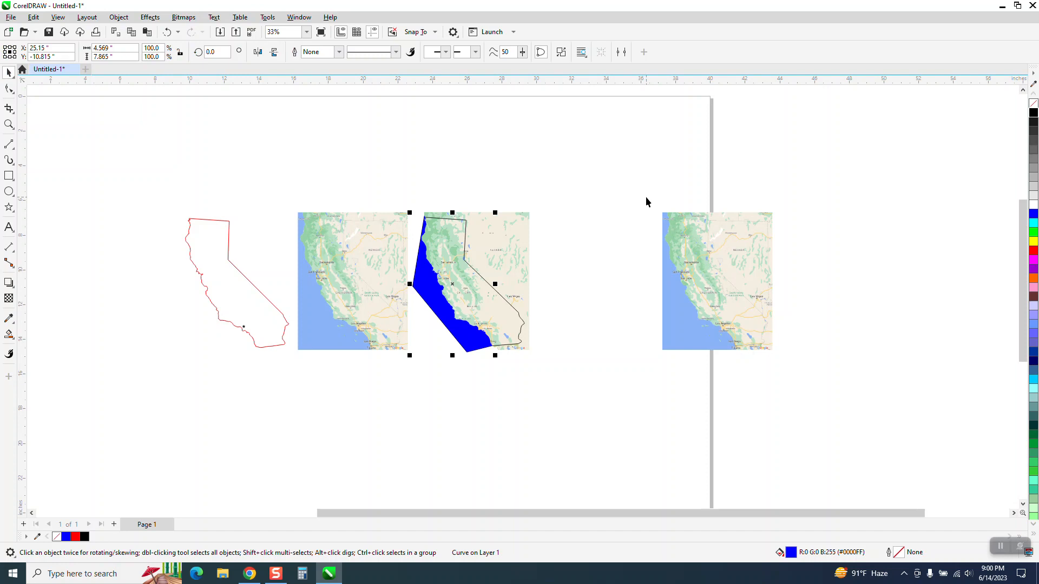
pyautogui.press('Right')
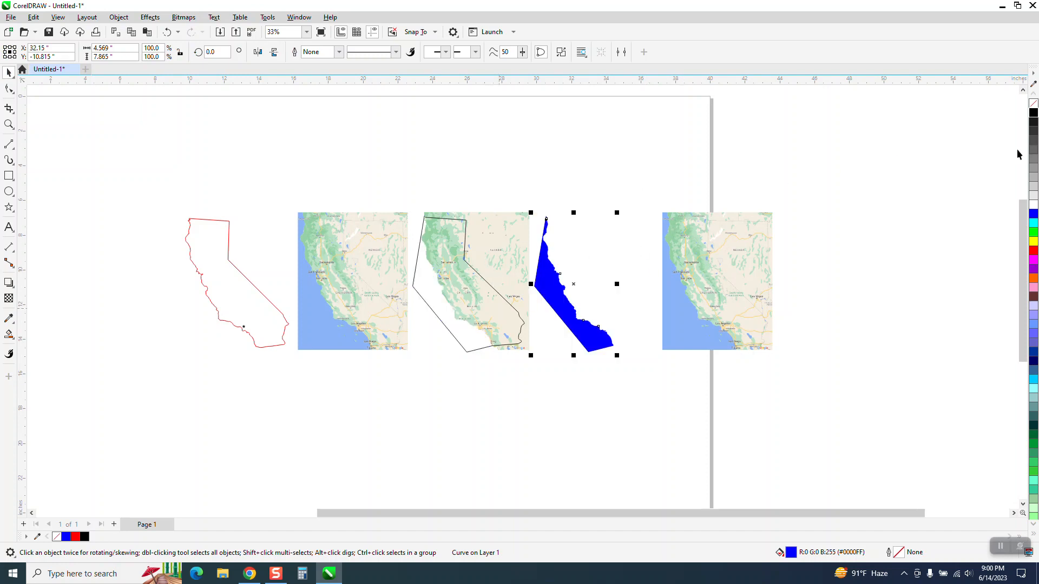
pyautogui.click(1033, 103)
pyautogui.rightClick(1033, 112)
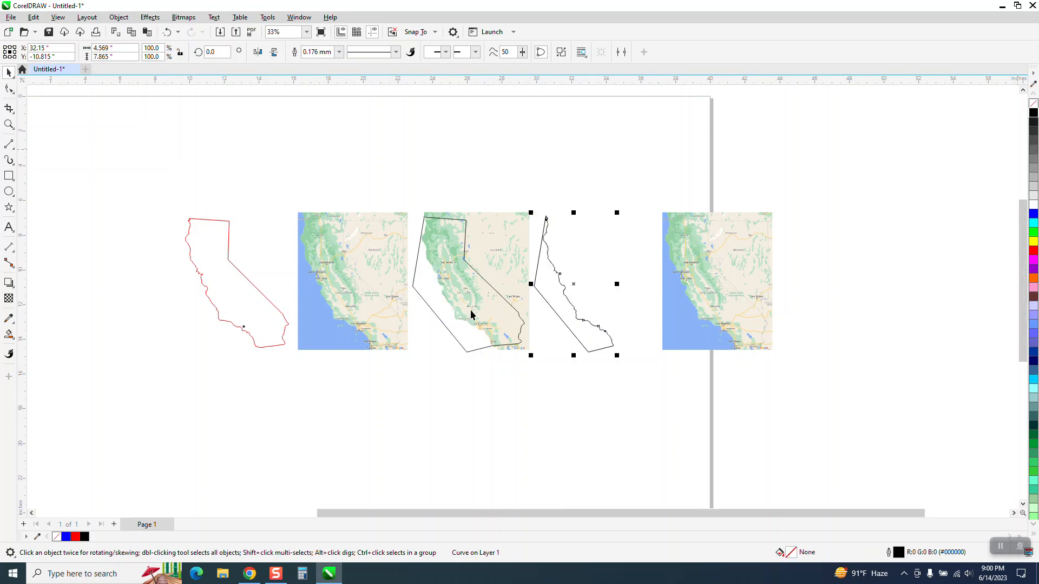
# - Move the state border curve 7 inches right to meet the coastline shape, and smart-fill the enclosed state area with blue
pyautogui.click(487, 282)
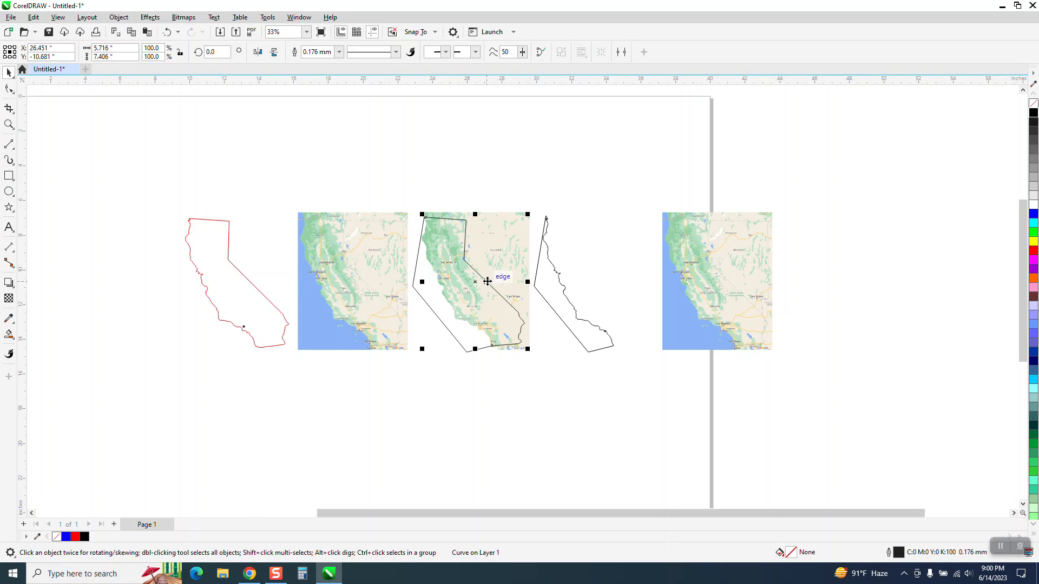
pyautogui.press('Right')
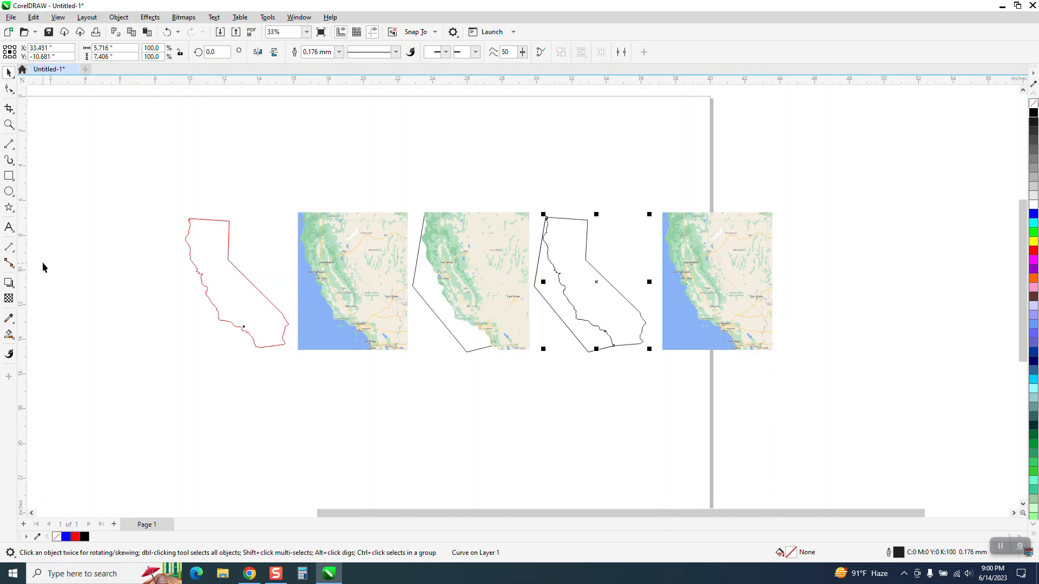
pyautogui.click(9, 334)
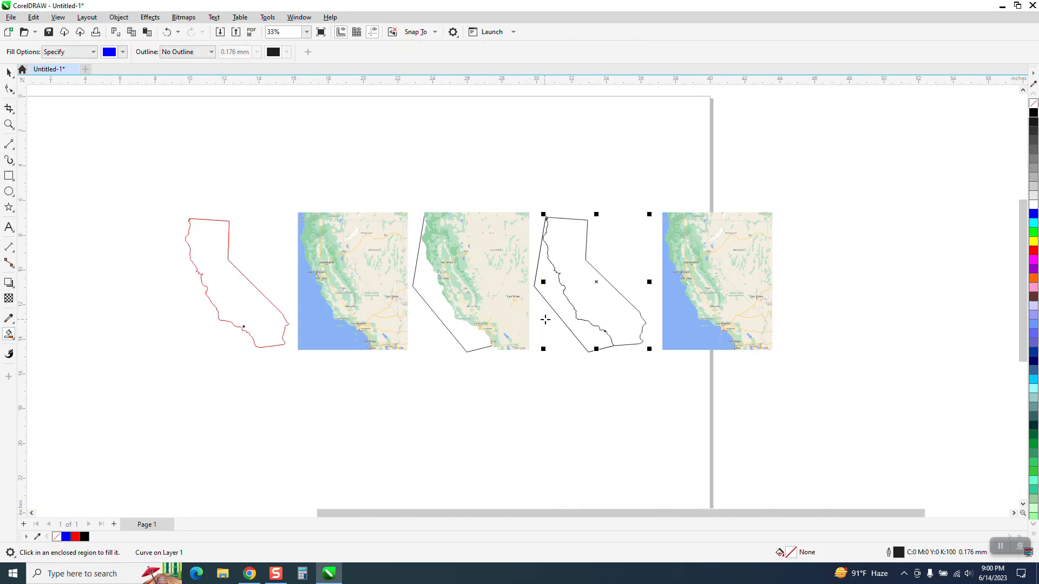
pyautogui.click(594, 311)
# - Move the blue state shape 14 inches to the right and give it no fill and a black outline
pyautogui.press('Right')
pyautogui.press('Right')
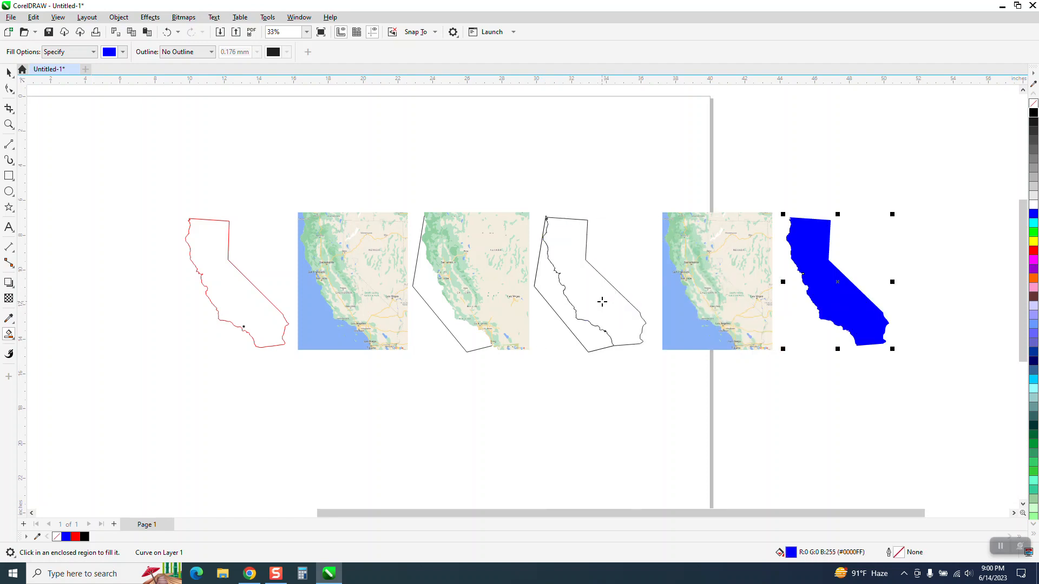
pyautogui.click(1033, 103)
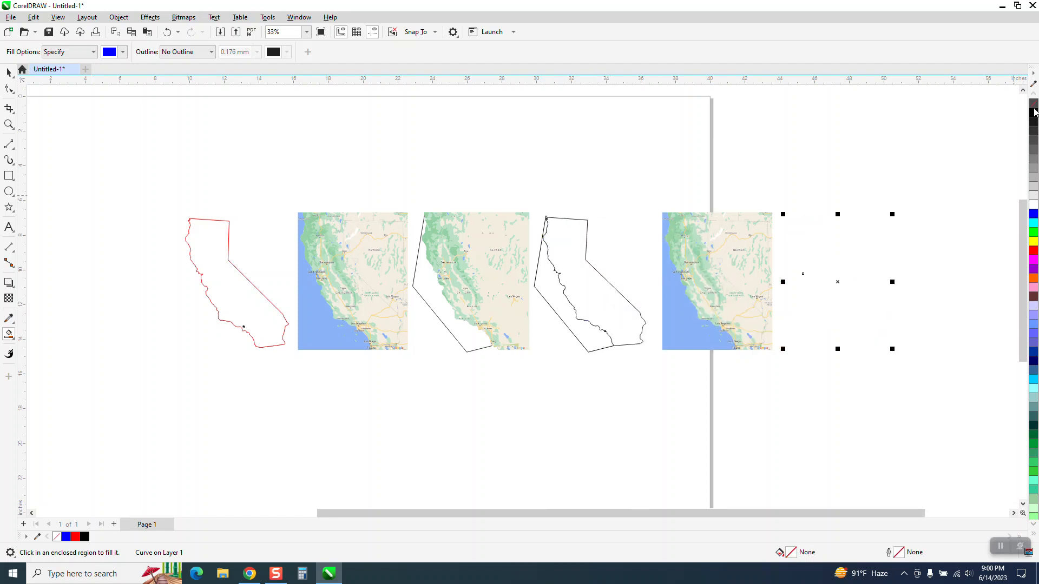
pyautogui.rightClick(1033, 112)
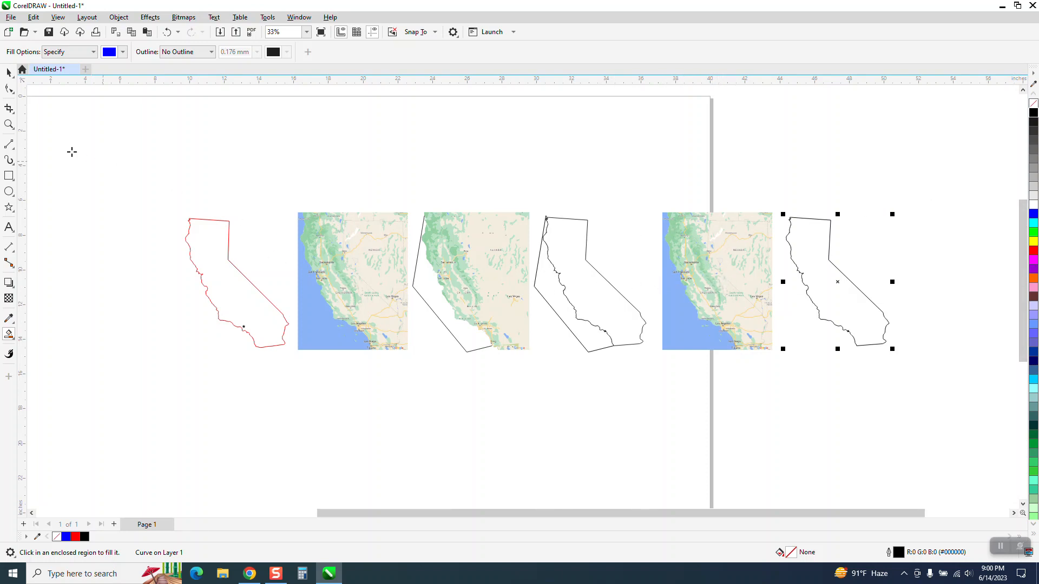
# - Draw a five-pointed star about 0.135 inches wide centred on the Los Angeles marker in the leftmost map image
pyautogui.click(8, 125)
pyautogui.click(458, 366)
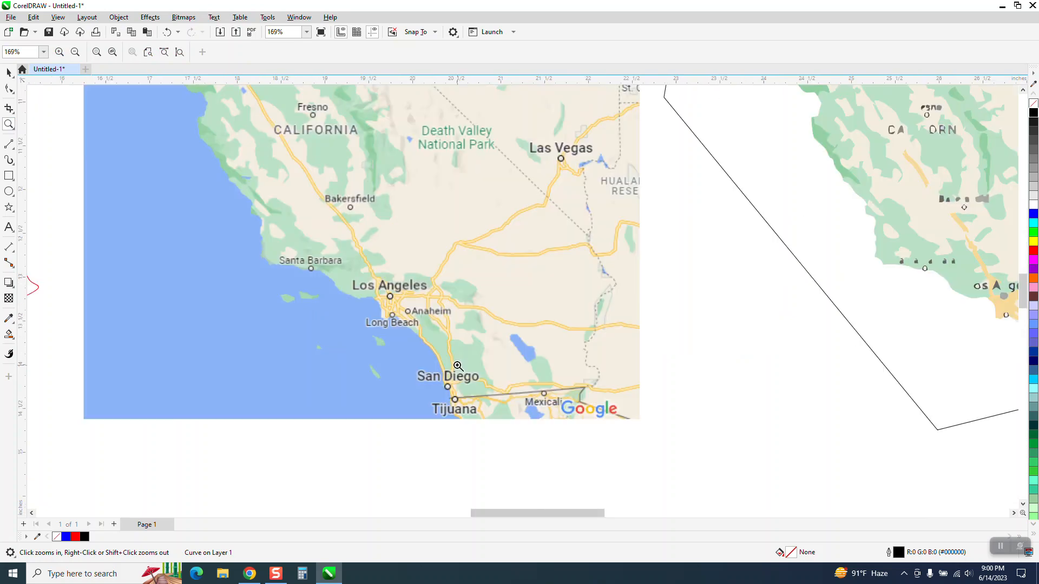
pyautogui.click(407, 324)
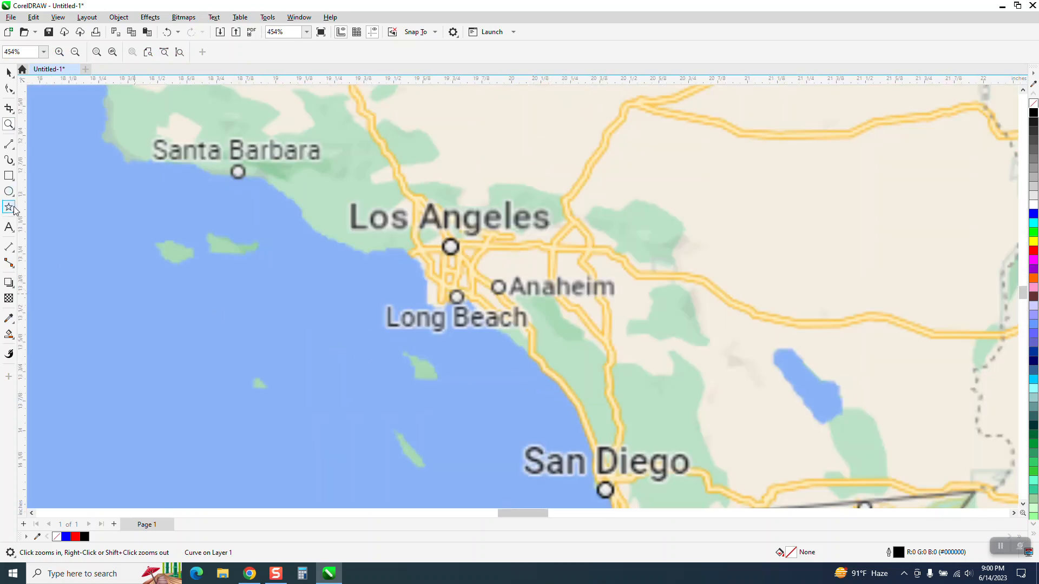
pyautogui.click(8, 207)
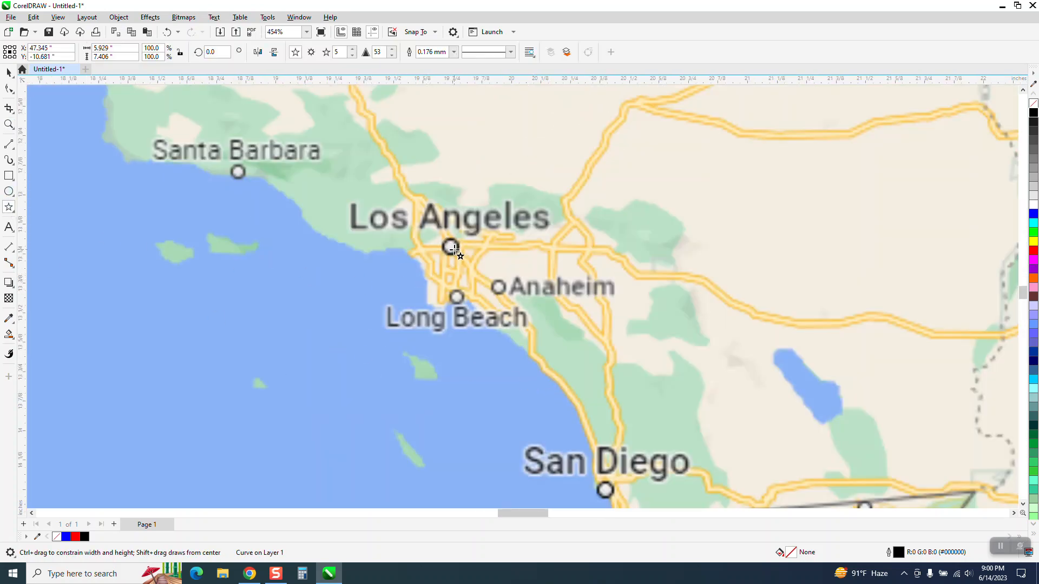
pyautogui.moveTo(452, 249); pyautogui.dragTo(459, 234)
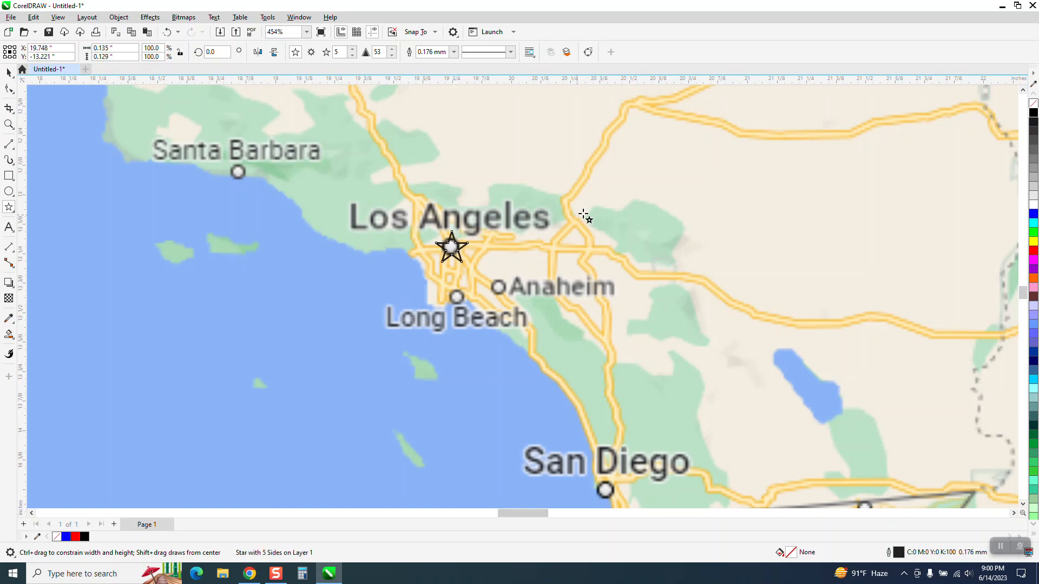
# - Fill the star with black and remove its outline
pyautogui.click(1033, 112)
pyautogui.scroll(-1, 139, 238)
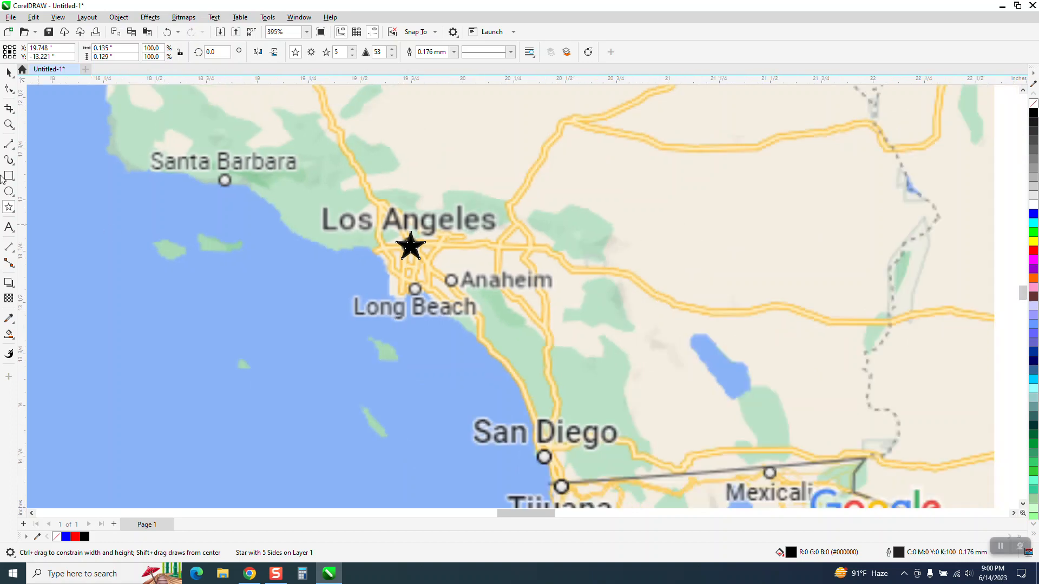
pyautogui.rightClick(1033, 103)
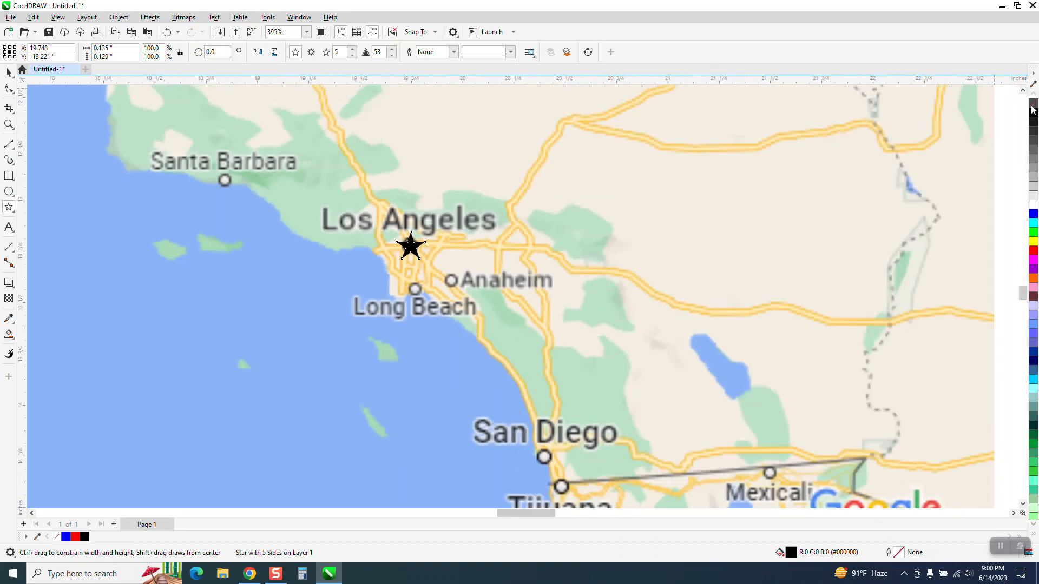
# - Move the star 28 inches to the right, into the finished state outline
pyautogui.scroll(-3, 202, 151)
pyautogui.scroll(-2, 186, 184)
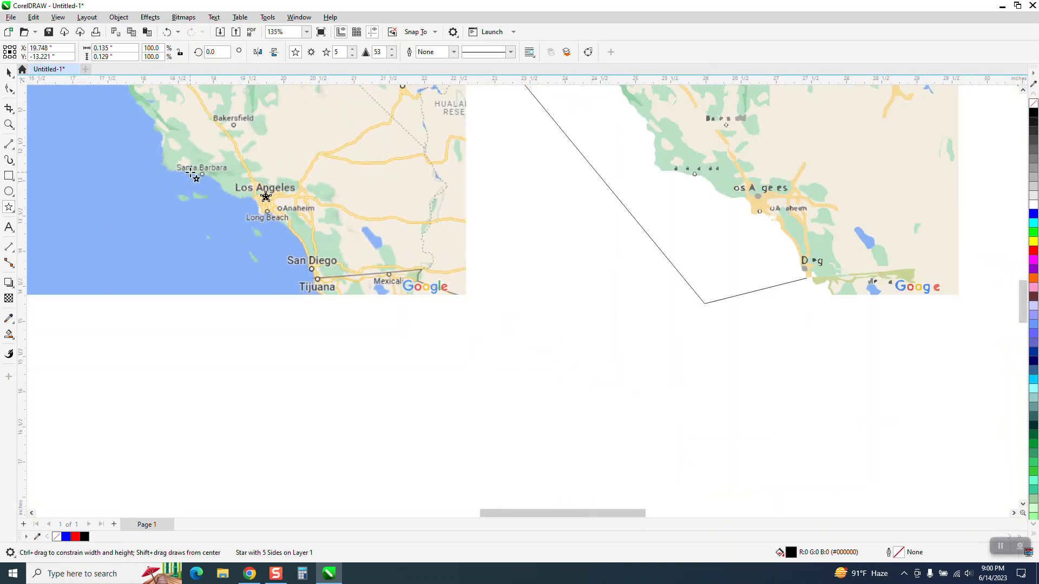
pyautogui.scroll(-3, 188, 178)
pyautogui.scroll(-5, 185, 176)
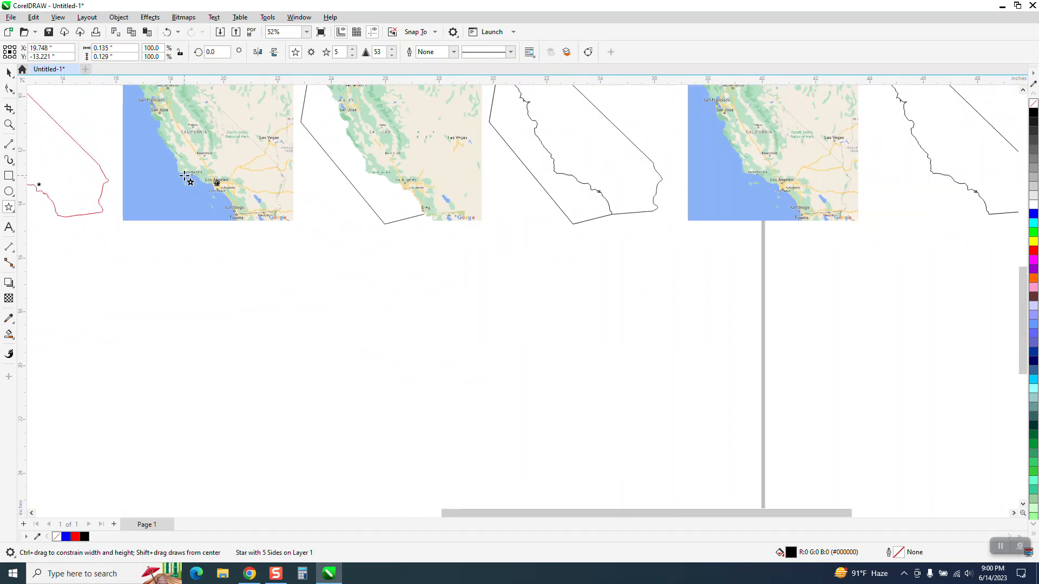
pyautogui.press('Right')
pyautogui.press('Right')
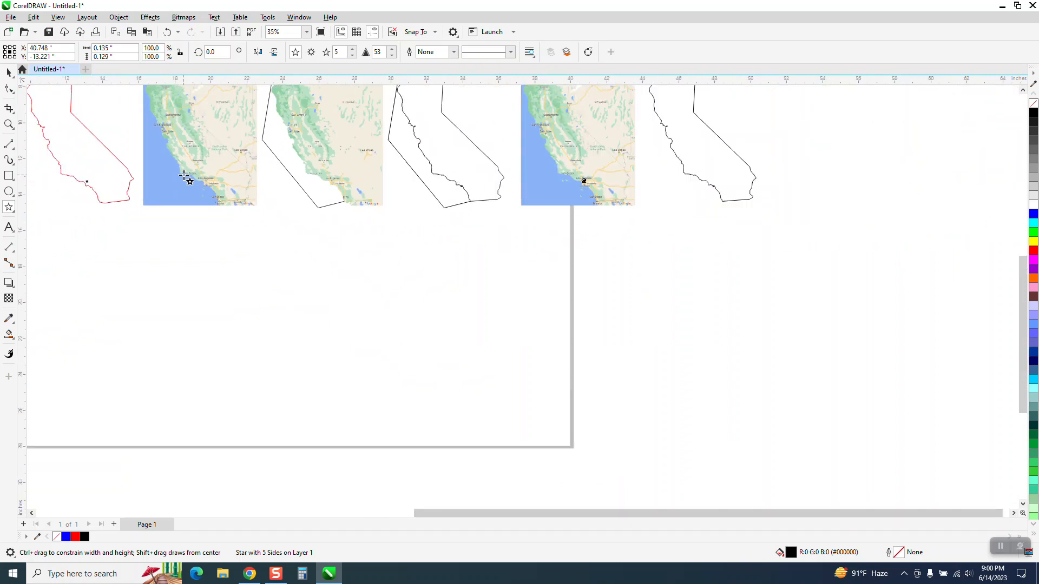
# - Smooth the jagged coastline around San Francisco Bay on the rightmost state outline, using the Smooth tool with a 0.25-inch nib
pyautogui.click(9, 124)
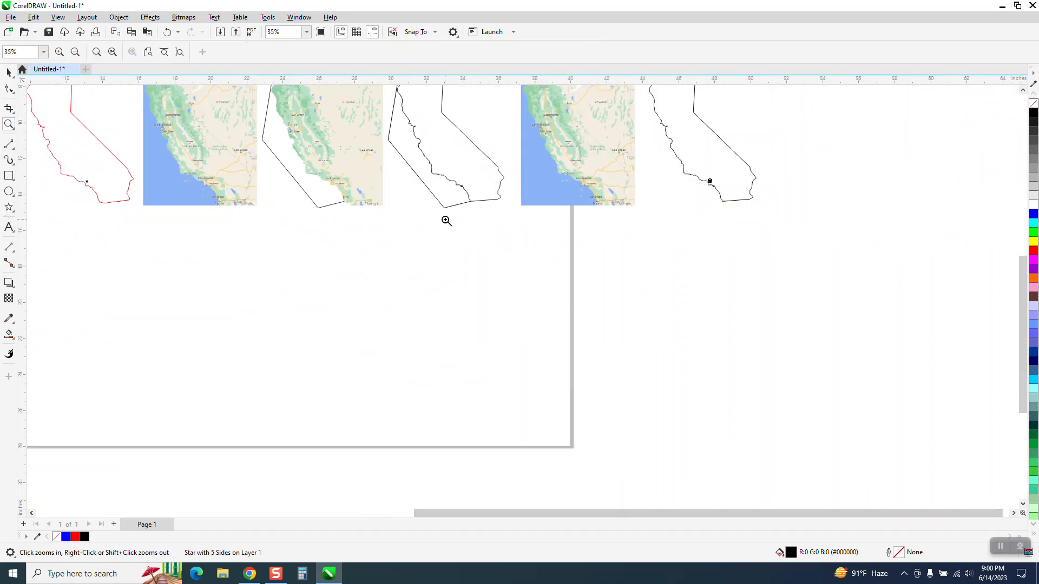
pyautogui.scroll(-3, 574, 230)
pyautogui.moveTo(616, 151); pyautogui.dragTo(734, 251)
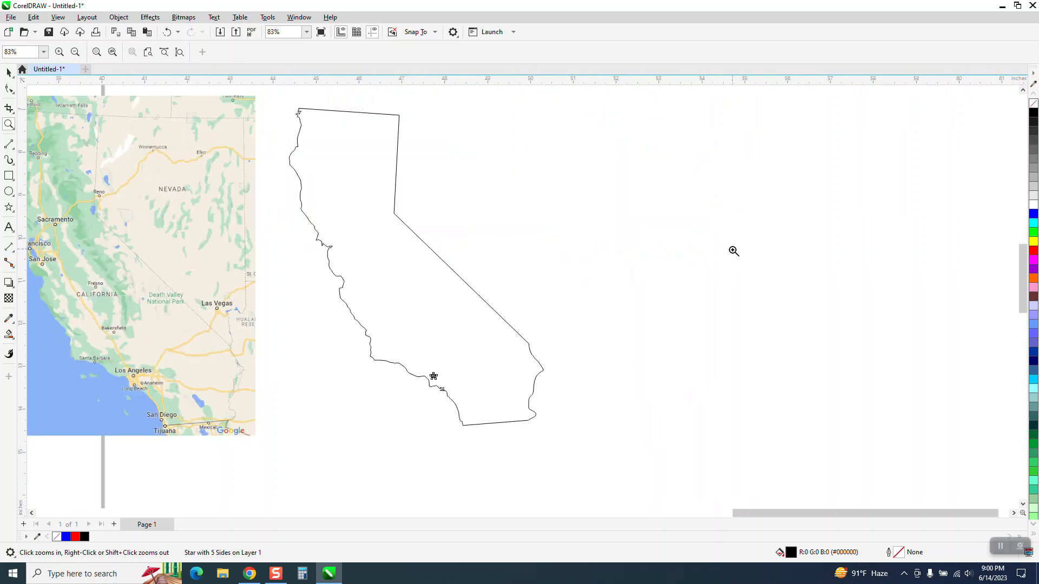
pyautogui.moveTo(315, 234); pyautogui.dragTo(338, 267)
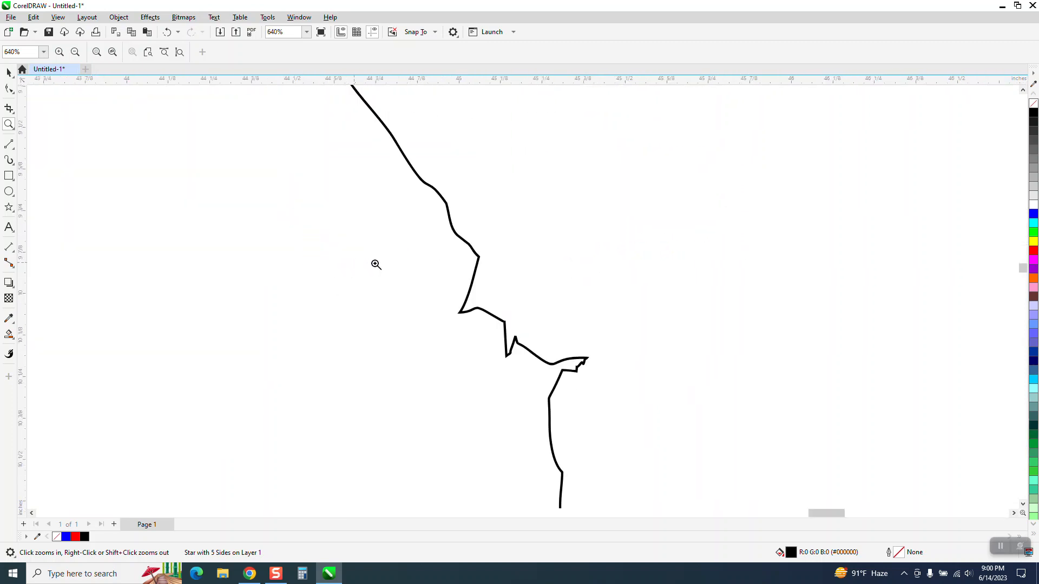
pyautogui.click(15, 95)
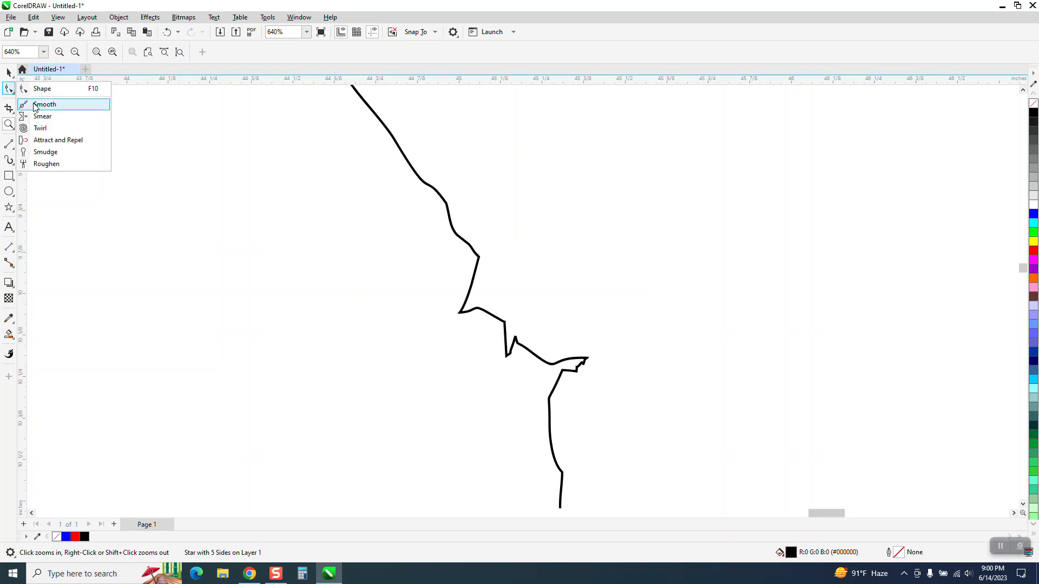
pyautogui.click(35, 107)
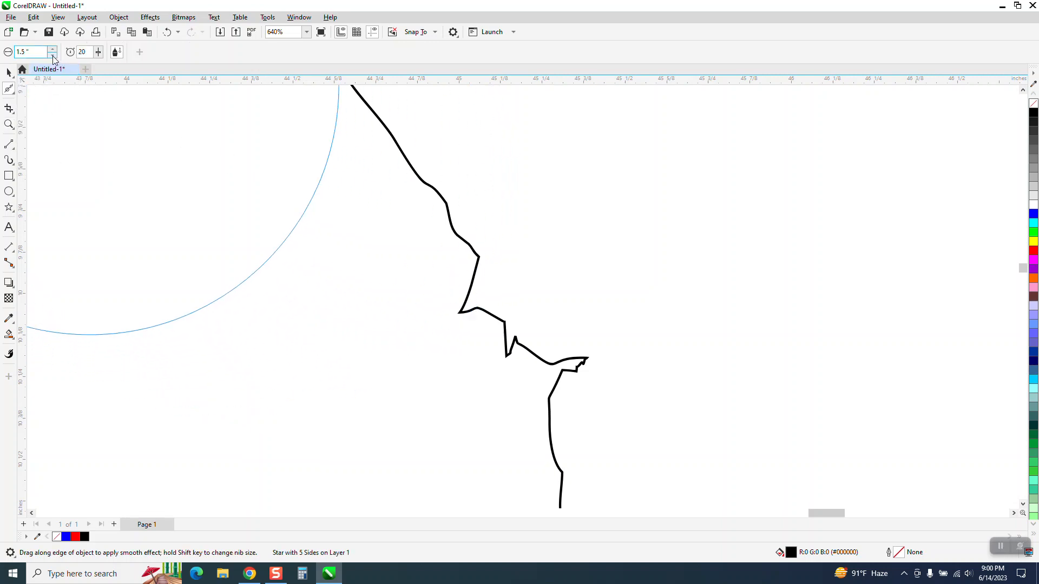
pyautogui.moveTo(36, 54); pyautogui.dragTo(23, 63)
pyautogui.press('BackSpace')
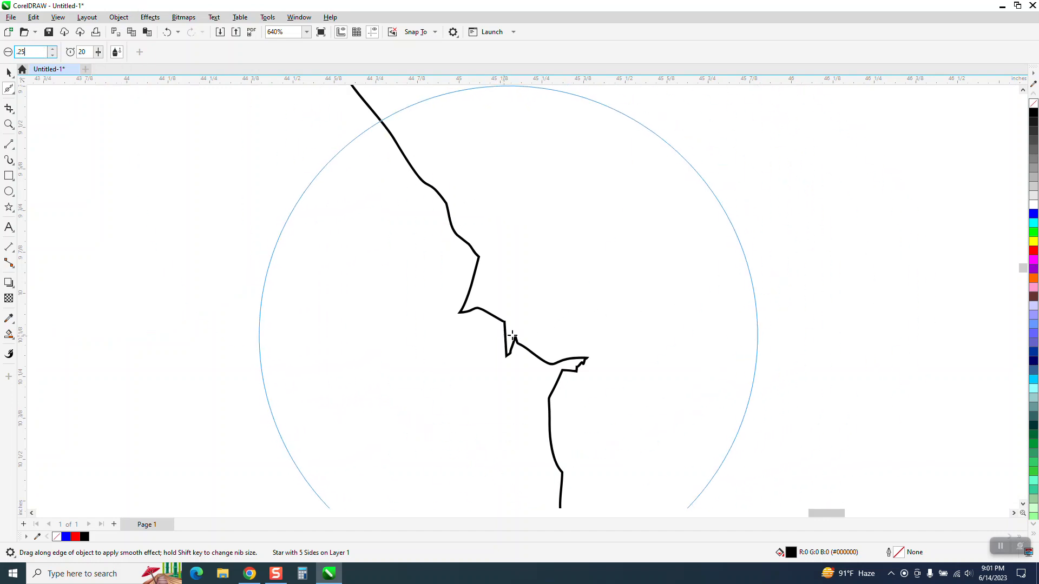
pyautogui.press('Return')
pyautogui.moveTo(510, 341)
pyautogui.mouseDown()
pyautogui.moveTo(599, 368)
pyautogui.moveTo(491, 347)
pyautogui.moveTo(452, 317)
pyautogui.moveTo(463, 261)
pyautogui.moveTo(490, 264)
pyautogui.moveTo(447, 247)
pyautogui.moveTo(382, 165)
pyautogui.mouseUp()
pyautogui.scroll(-3, 492, 211)
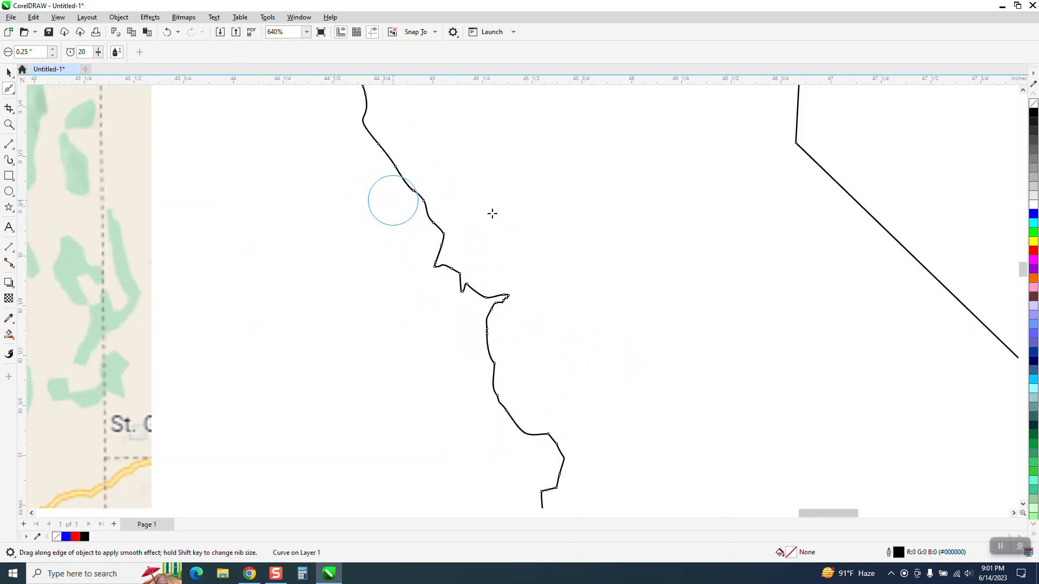
# - Smooth the coast south of the bay and the northern stretch of coastline with the same nib
pyautogui.moveTo(517, 357)
pyautogui.mouseDown()
pyautogui.moveTo(573, 487)
pyautogui.moveTo(554, 457)
pyautogui.mouseUp()
pyautogui.scroll(-2, 541, 438)
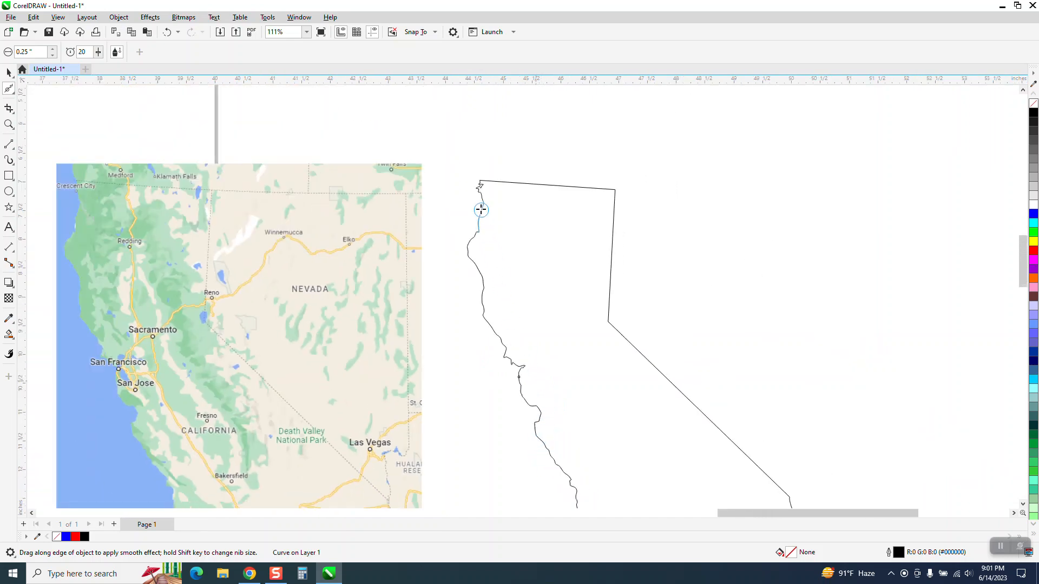
pyautogui.moveTo(480, 209)
pyautogui.mouseDown()
pyautogui.moveTo(478, 181)
pyautogui.moveTo(475, 208)
pyautogui.mouseUp()
pyautogui.scroll(-2, 389, 289)
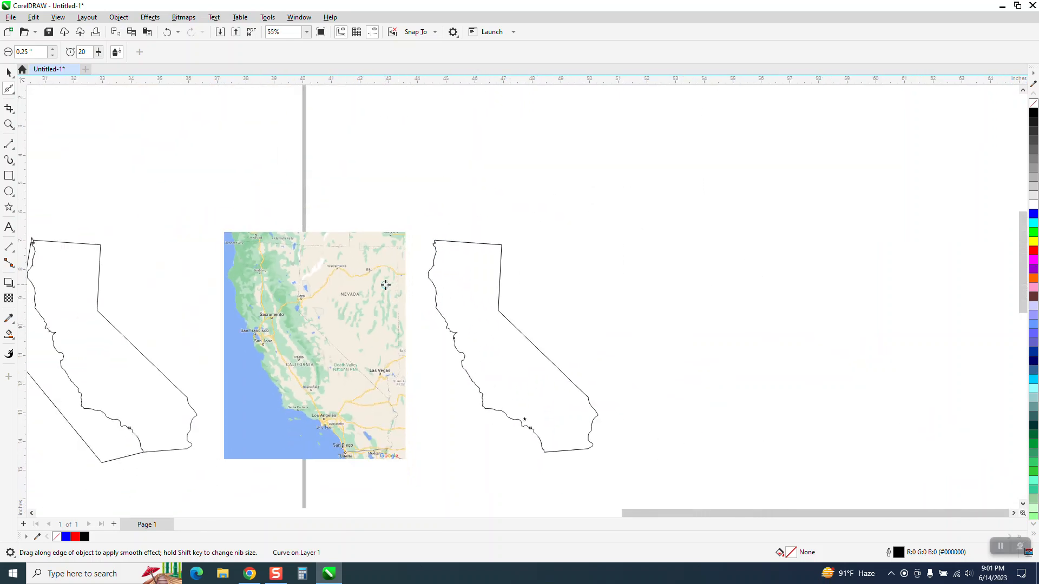
# - Smooth the tangled notch in the coastline just below the star at the Long Beach area with the 0.25-inch Smooth nib
pyautogui.click(8, 124)
pyautogui.moveTo(514, 403); pyautogui.dragTo(574, 460)
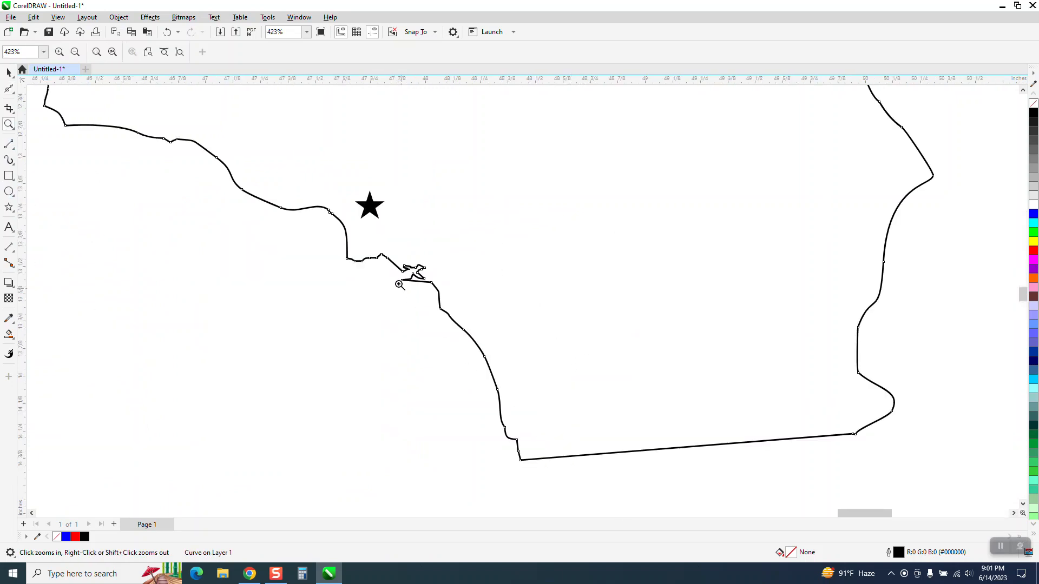
pyautogui.moveTo(355, 236); pyautogui.dragTo(465, 309)
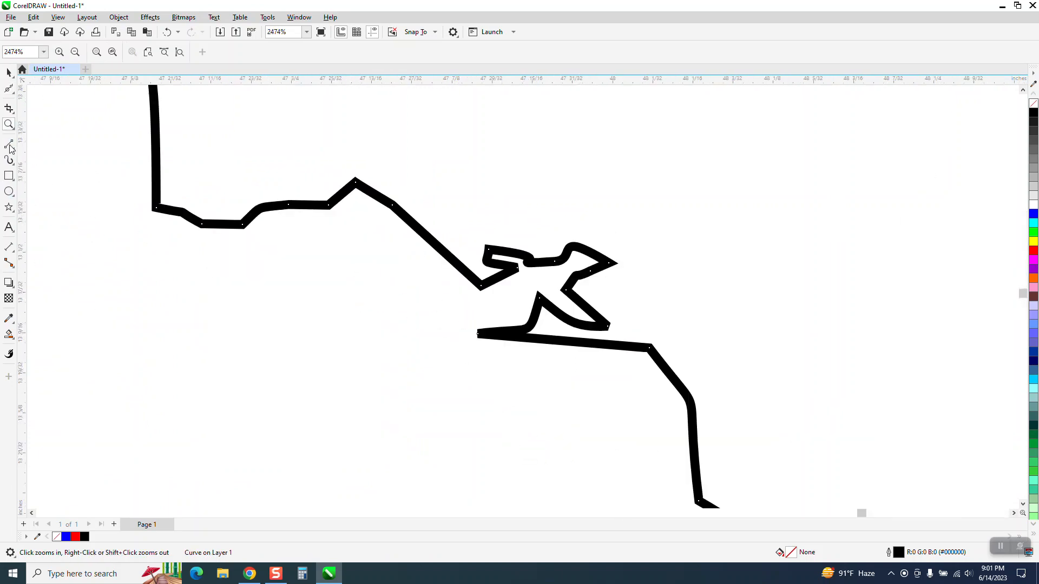
pyautogui.click(12, 90)
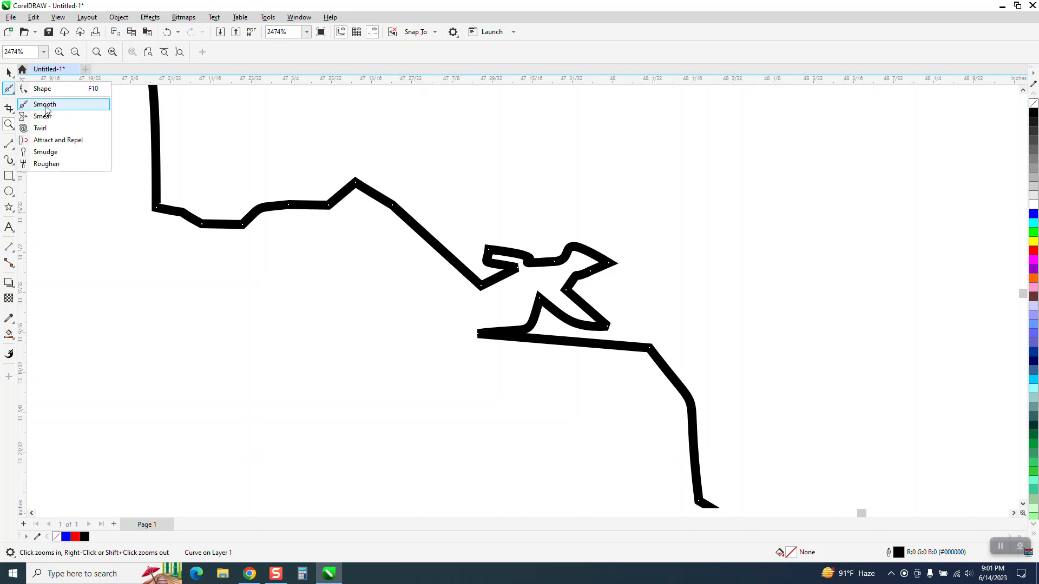
pyautogui.click(46, 104)
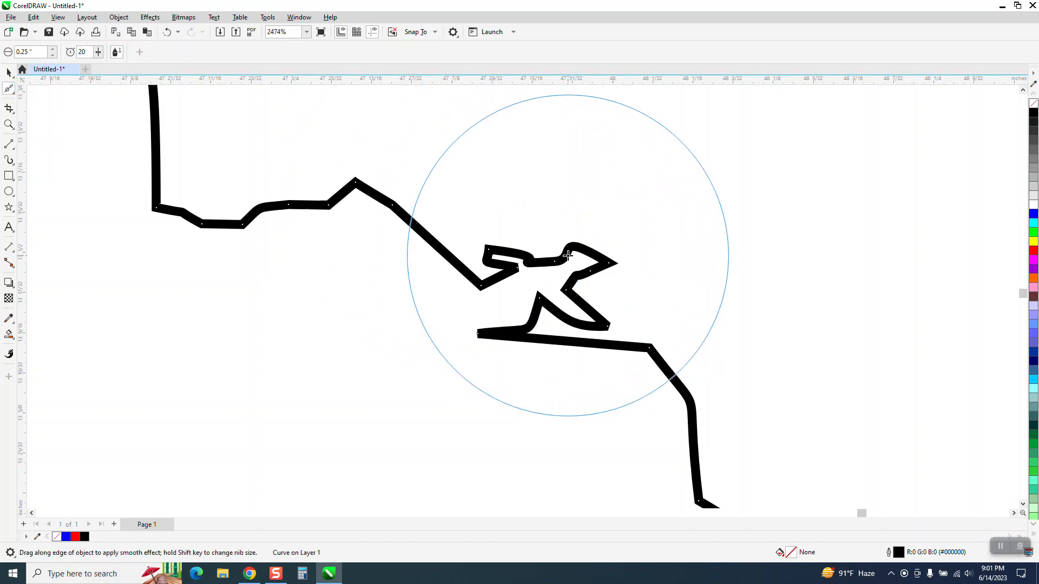
pyautogui.moveTo(567, 256)
pyautogui.mouseDown()
pyautogui.moveTo(561, 274)
pyautogui.moveTo(517, 268)
pyautogui.moveTo(405, 232)
pyautogui.moveTo(387, 204)
pyautogui.moveTo(302, 244)
pyautogui.mouseUp()
pyautogui.scroll(-2, 314, 269)
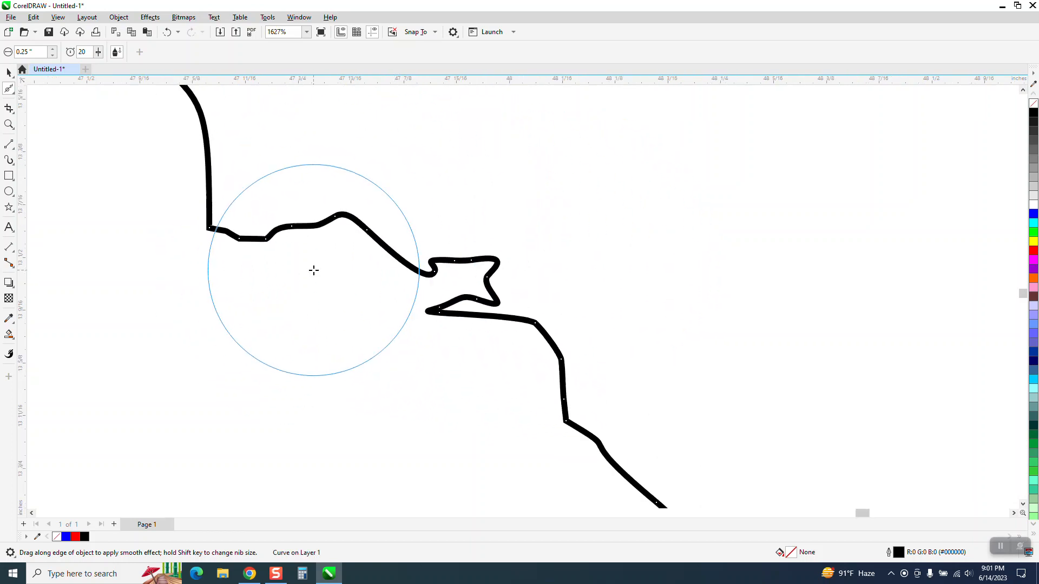
pyautogui.scroll(-7, 313, 270)
pyautogui.moveTo(420, 278)
pyautogui.mouseDown()
pyautogui.moveTo(491, 406)
pyautogui.moveTo(459, 318)
pyautogui.moveTo(431, 290)
pyautogui.mouseUp()
pyautogui.scroll(-1, 490, 403)
pyautogui.scroll(-3, 389, 373)
pyautogui.scroll(-5, 375, 365)
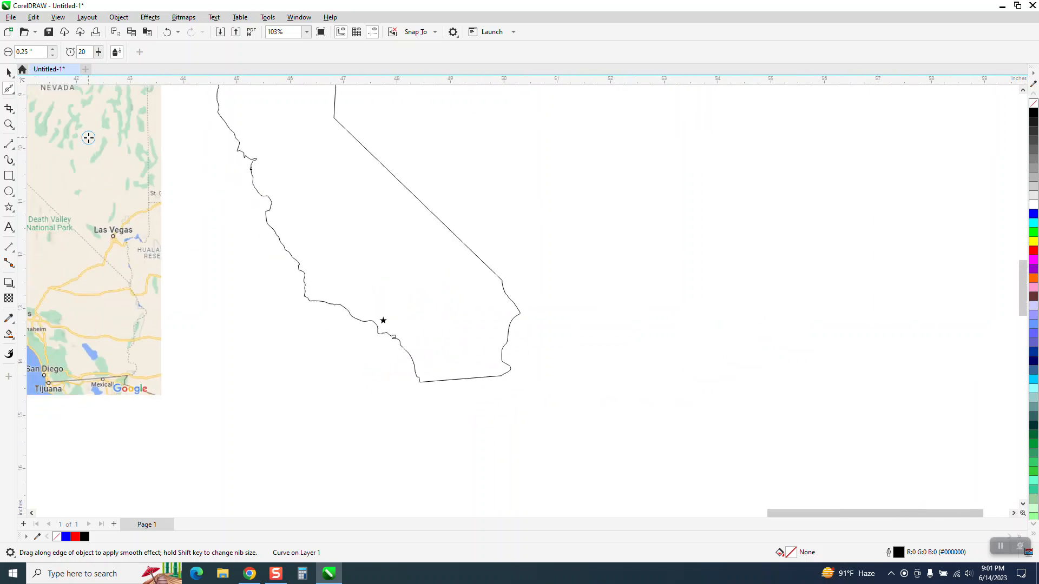
# - Smart-fill the smoothed state outline with orange (#FF9933) and no outline
pyautogui.click(8, 72)
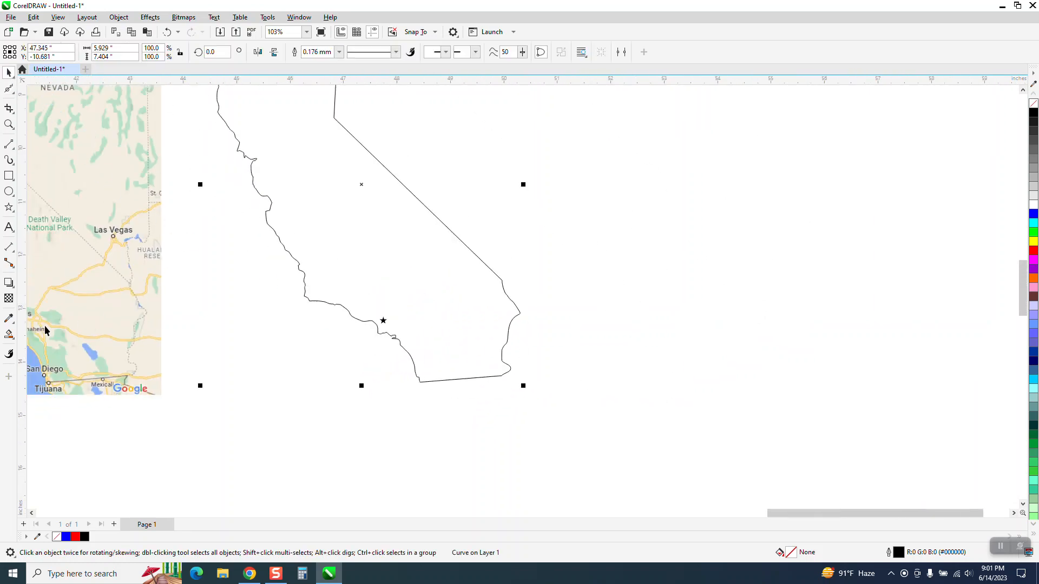
pyautogui.click(11, 336)
pyautogui.click(123, 52)
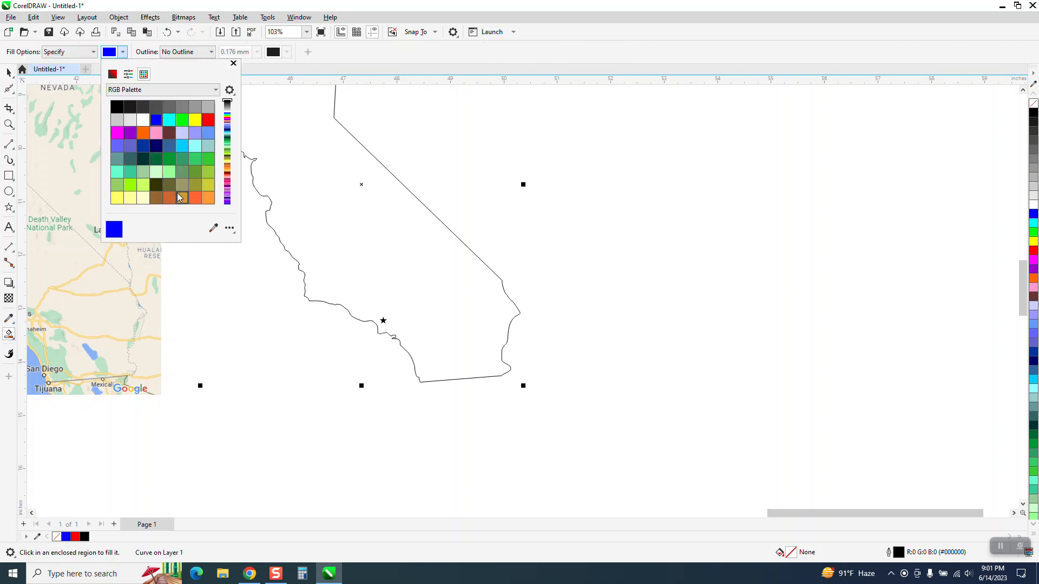
pyautogui.click(209, 198)
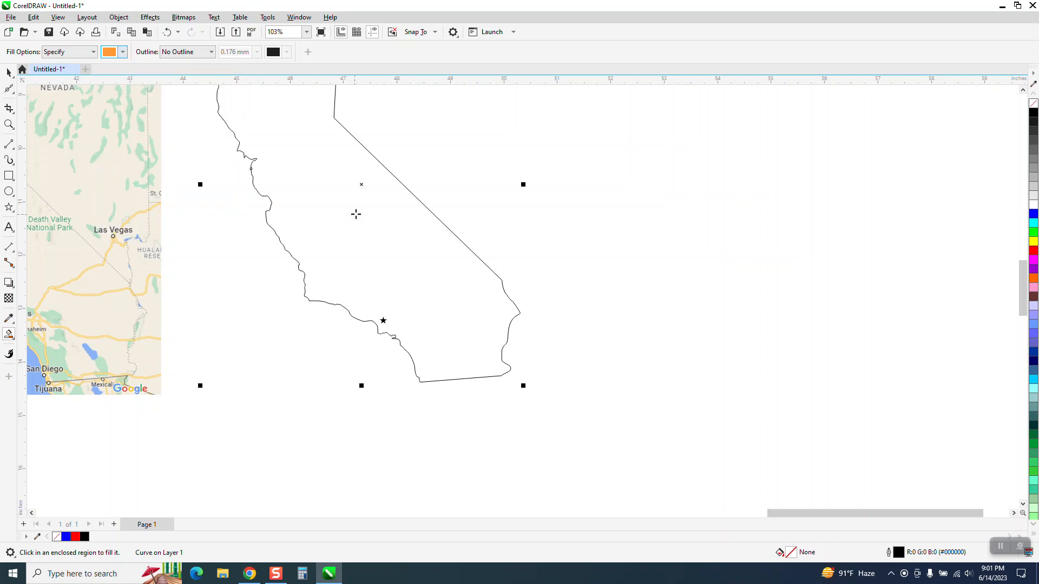
pyautogui.click(356, 214)
pyautogui.scroll(-1, 414, 339)
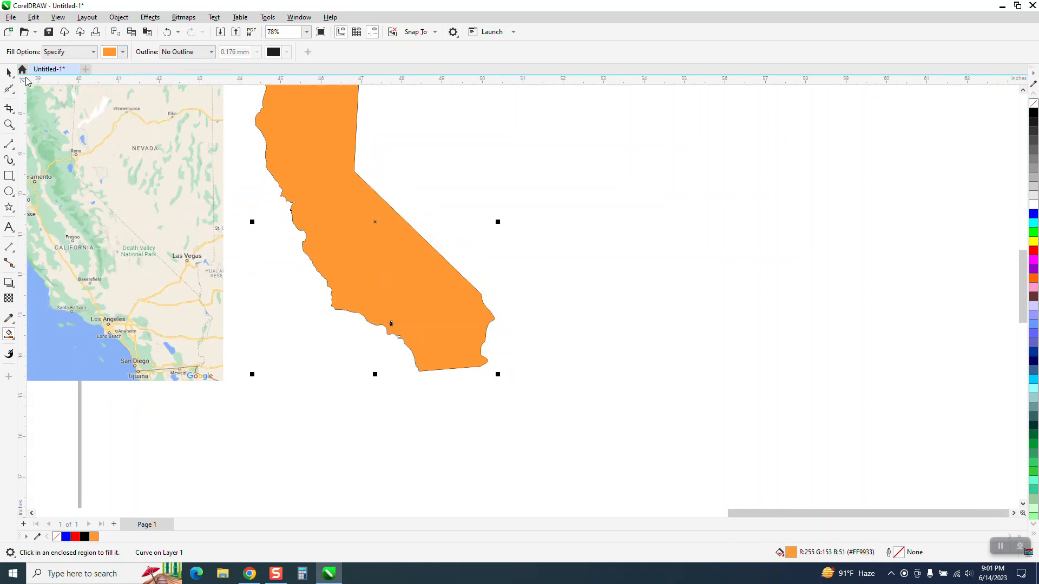
pyautogui.click(9, 72)
pyautogui.scroll(-2, 531, 307)
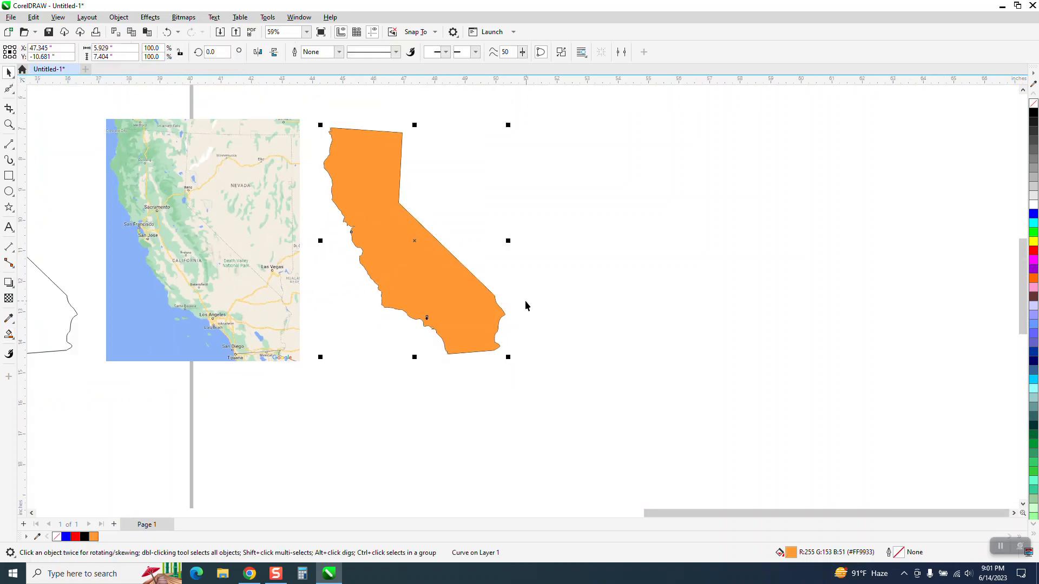
# - Select the orange state shape beside the source map
pyautogui.click(8, 124)
pyautogui.click(388, 292)
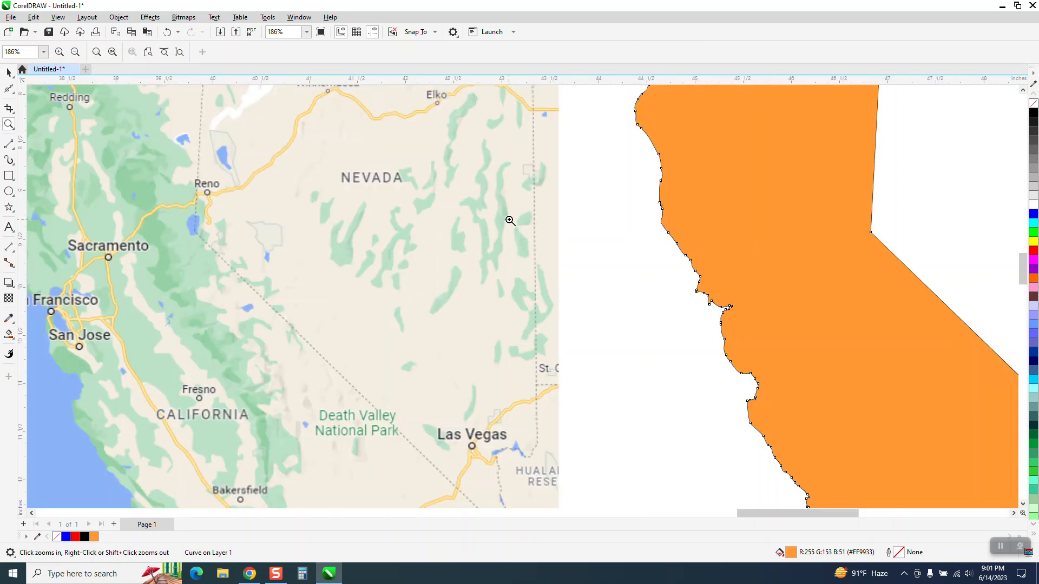
pyautogui.scroll(-3, 536, 378)
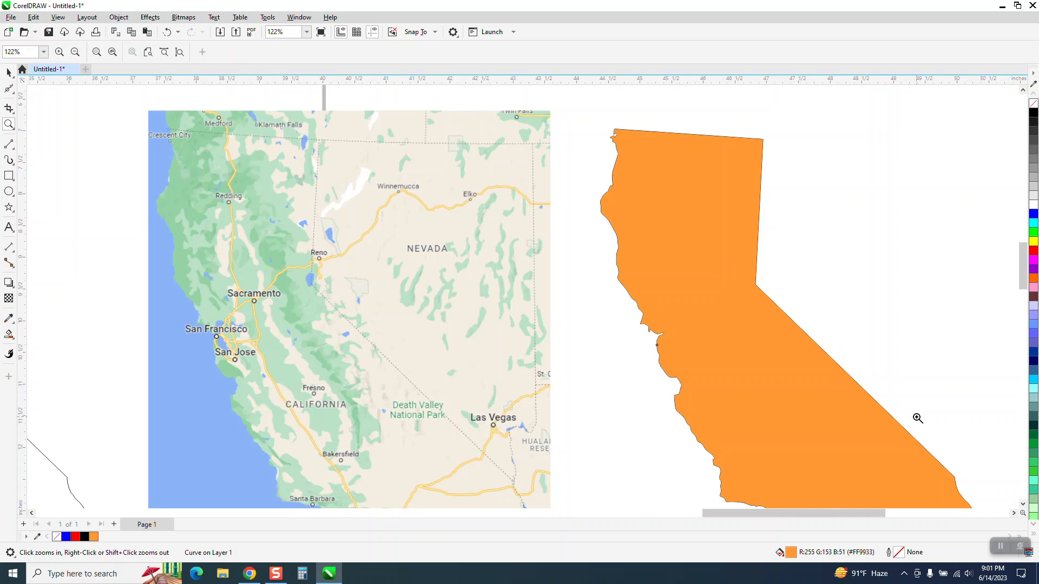
pyautogui.scroll(-2, 356, 317)
pyautogui.click(9, 72)
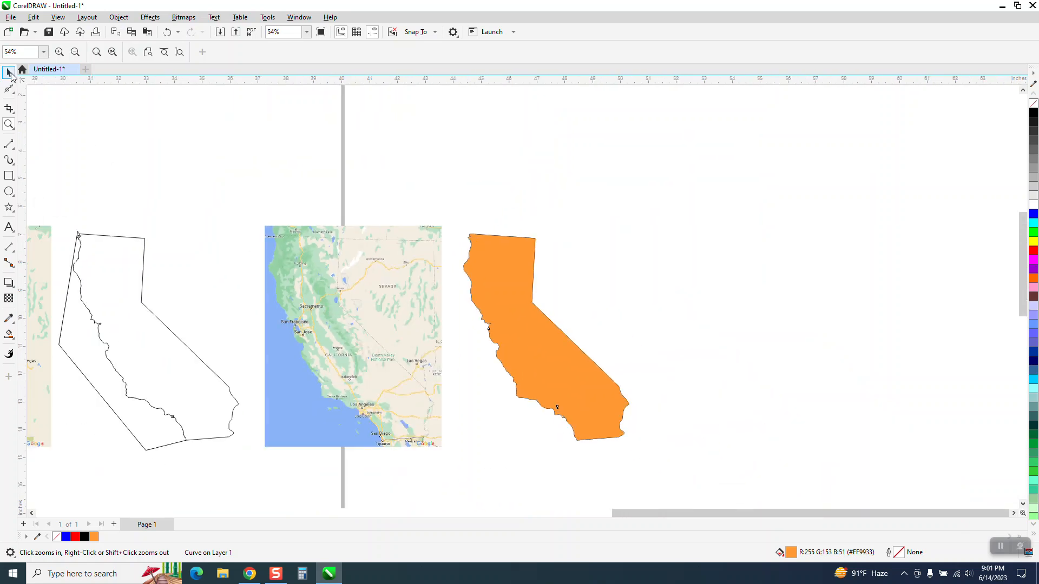
pyautogui.click(490, 263)
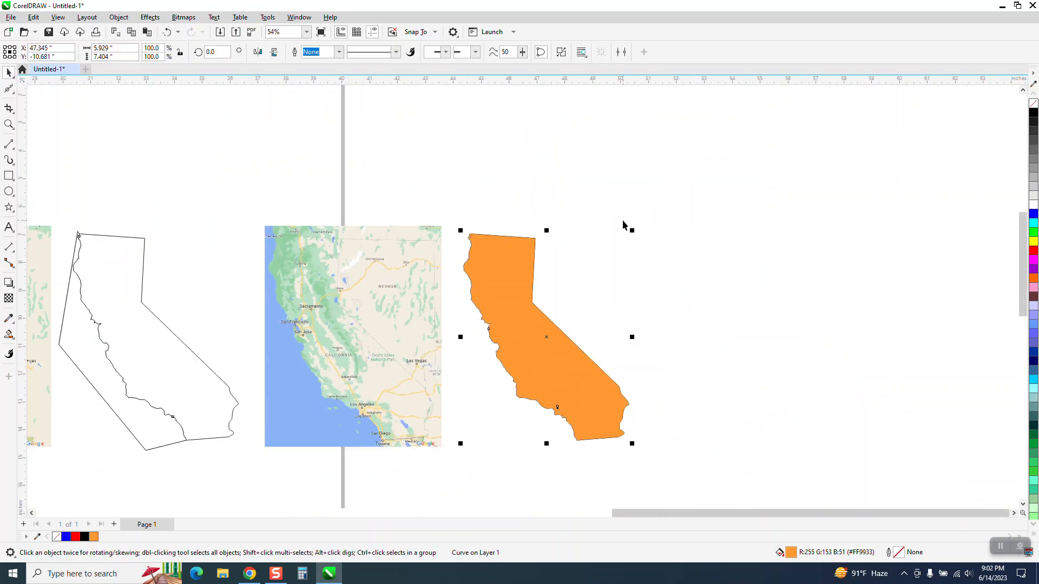